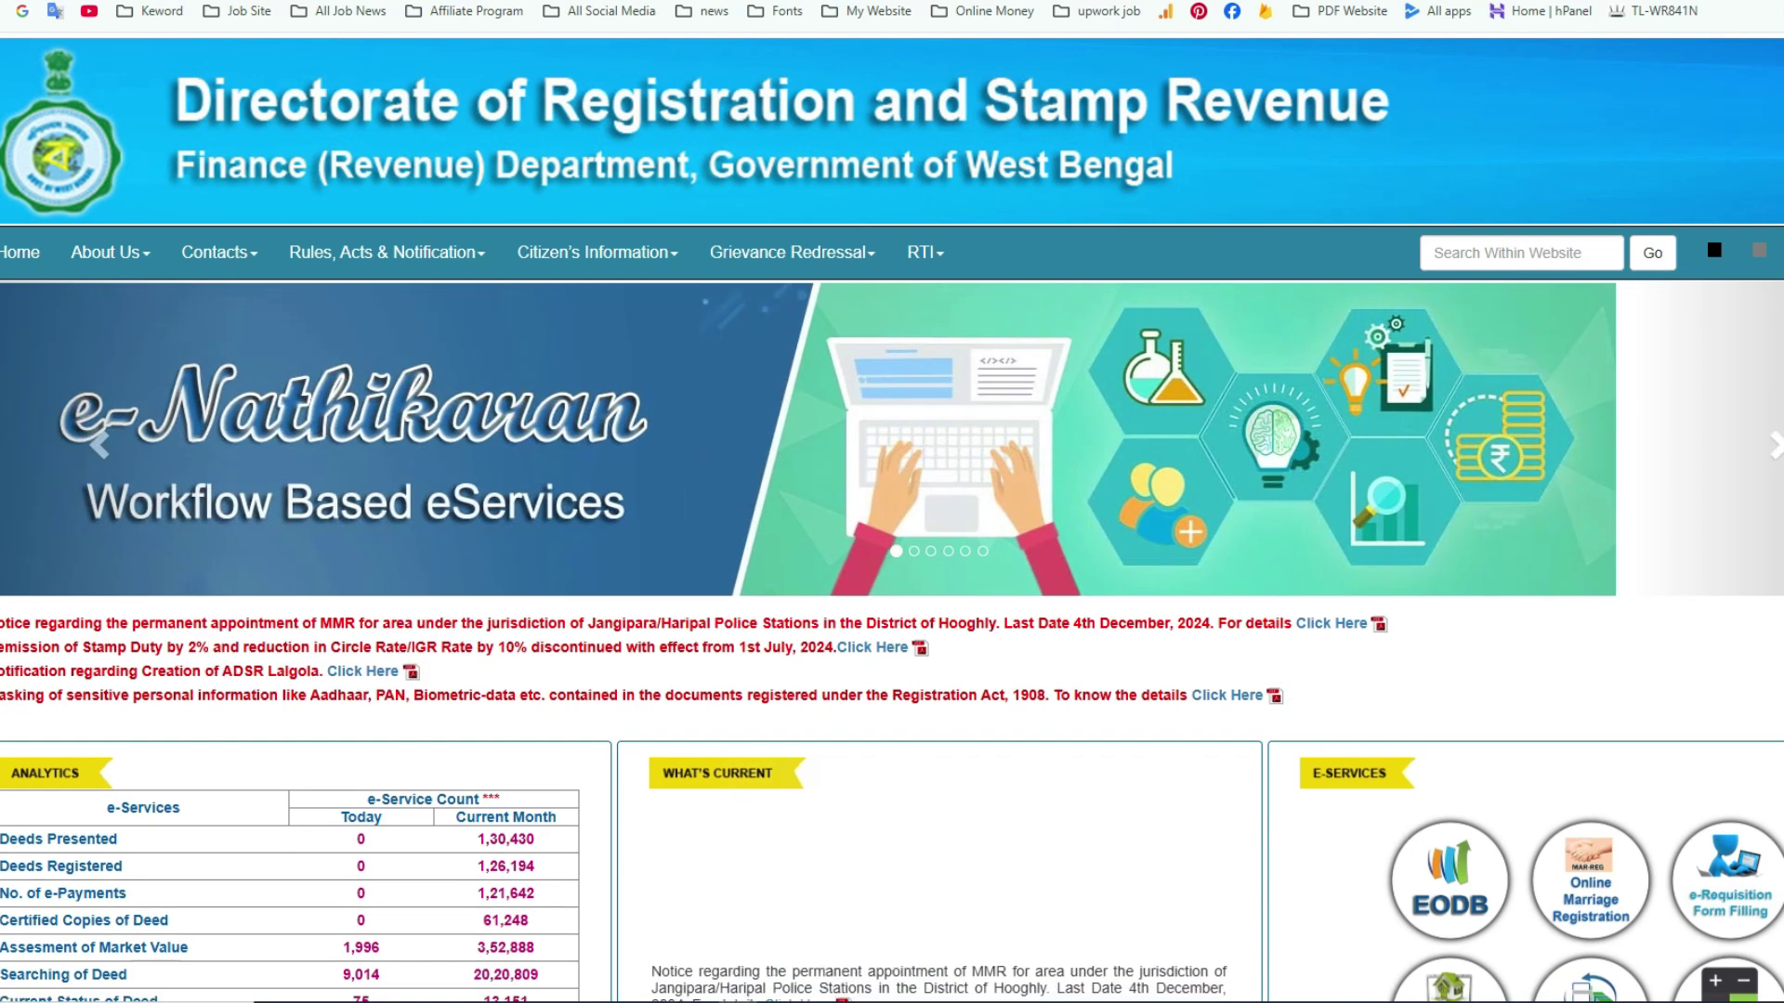
# - Scroll down the WB Registration home page to reach the E-Services section
pyautogui.scroll(-2, 892, 517)
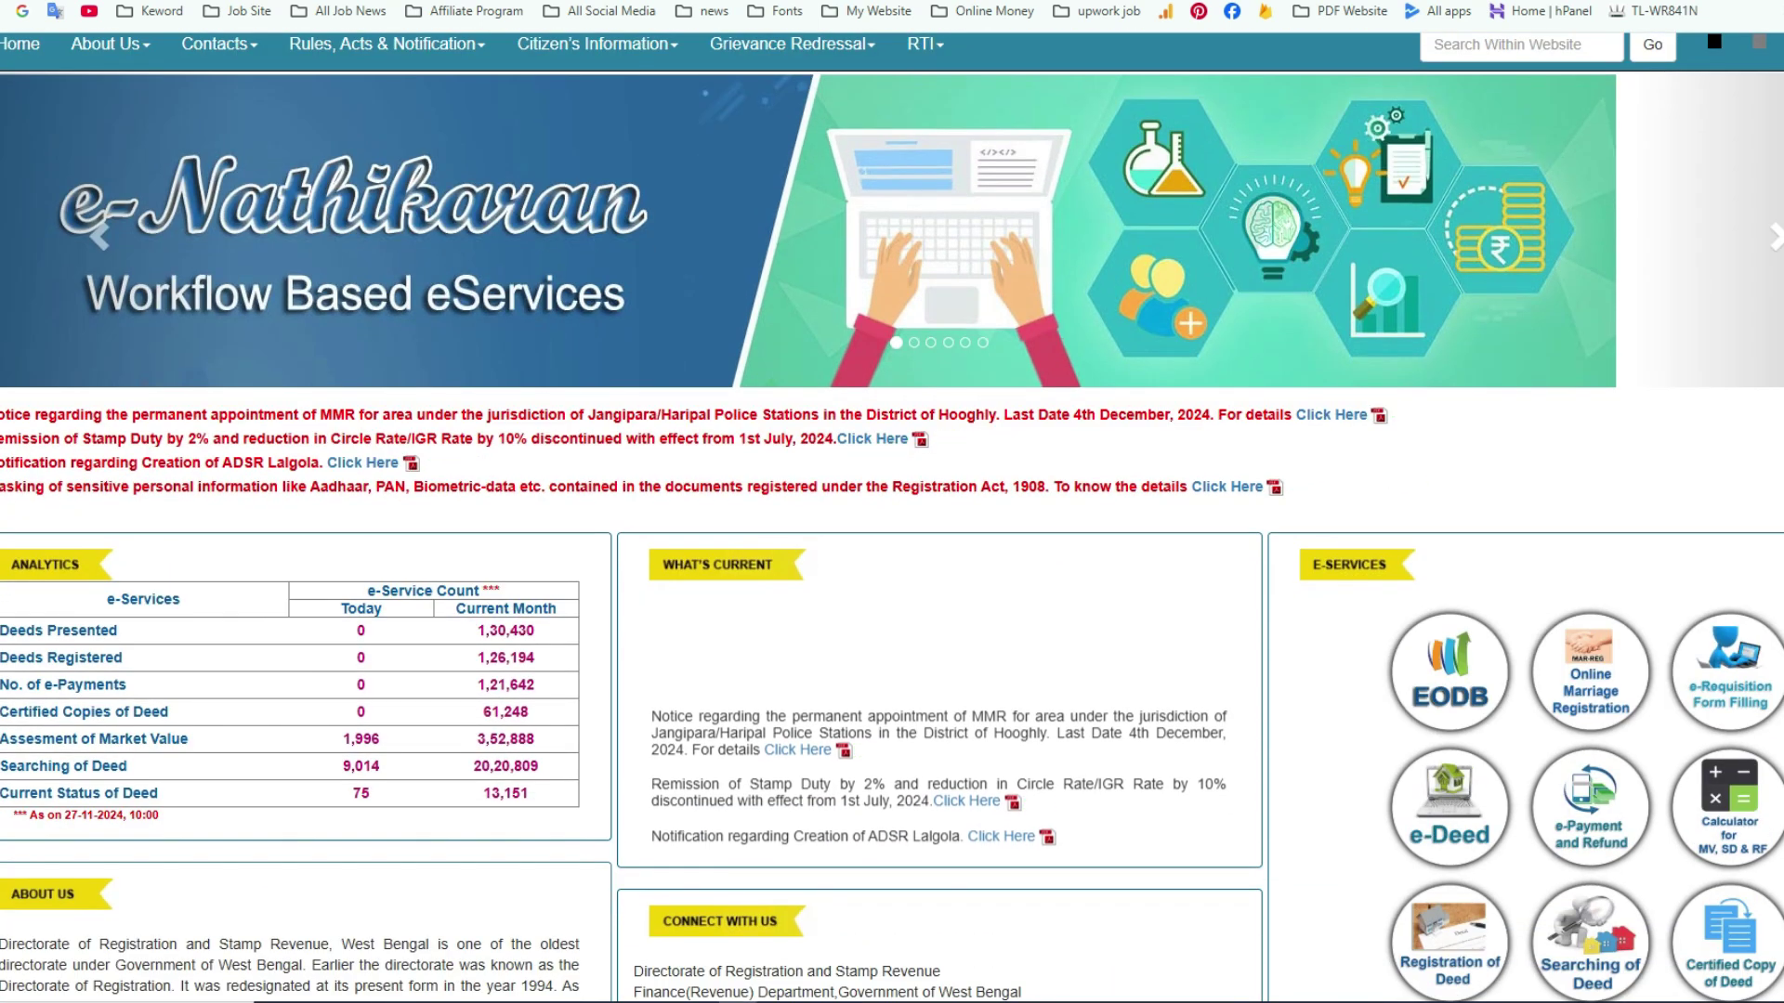
pyautogui.scroll(-2, 892, 516)
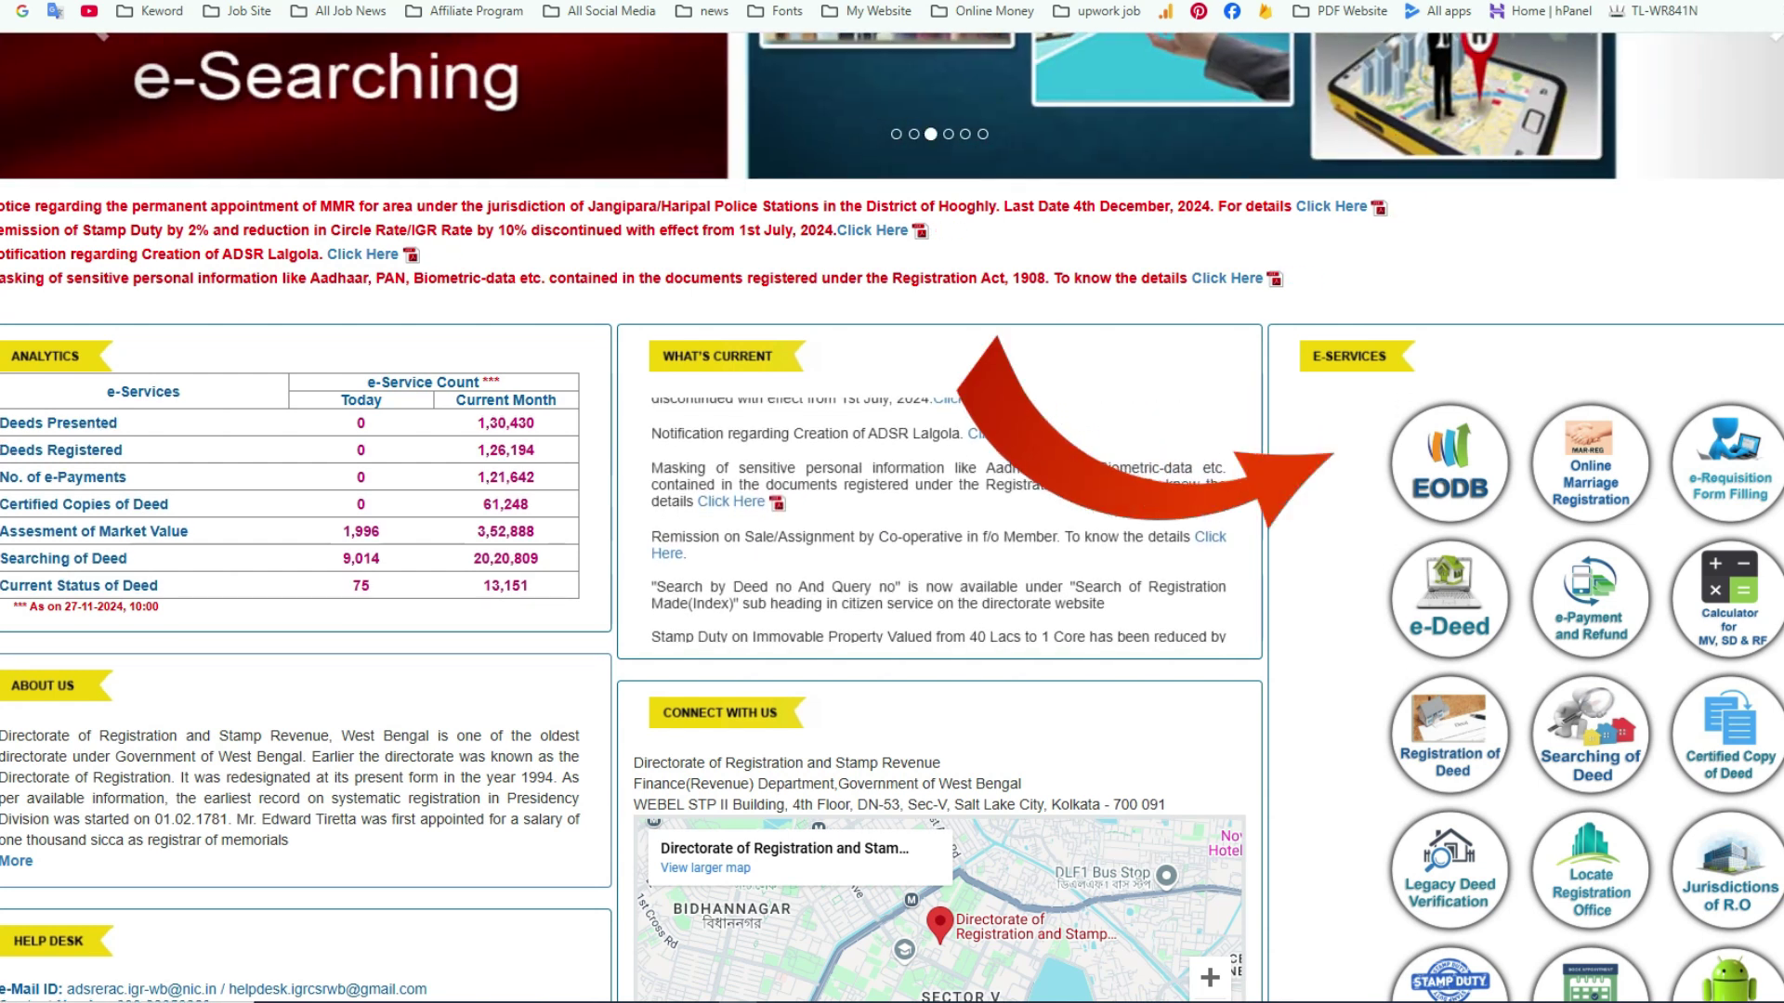
pyautogui.scroll(-1, 891, 501)
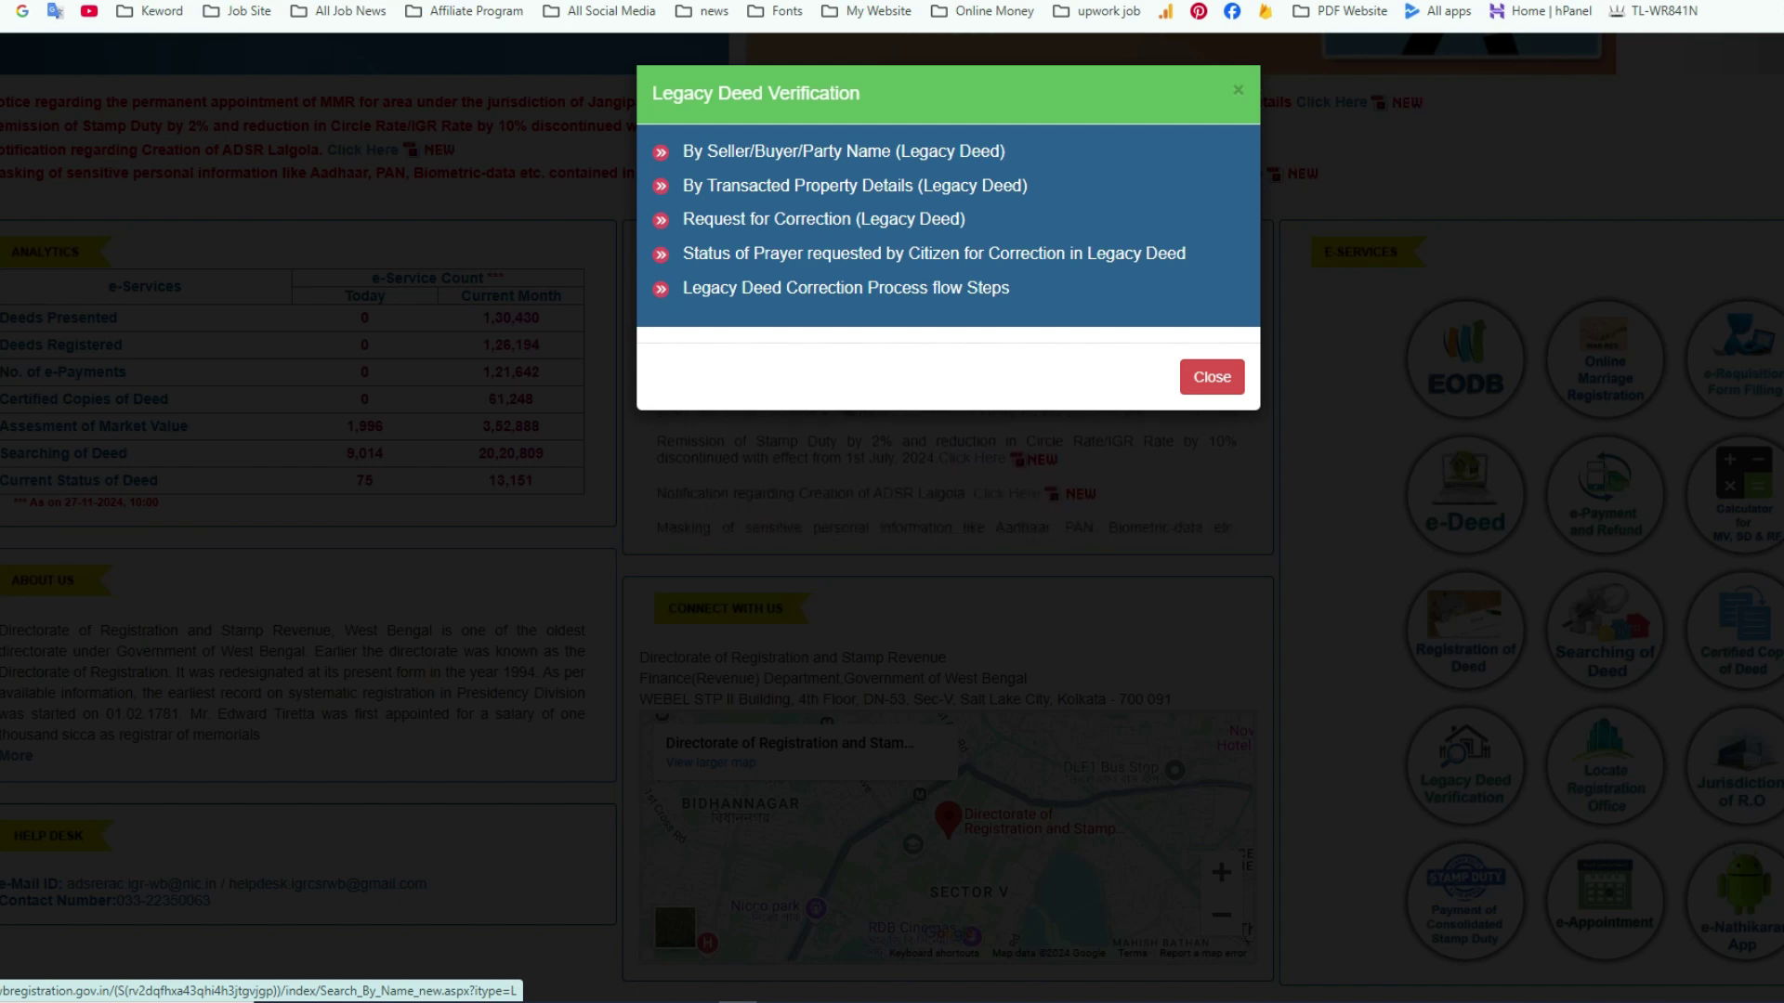
# - Open the By Seller/Buyer/Party Name legacy-deed search form and look over its district list
pyautogui.click(843, 150)
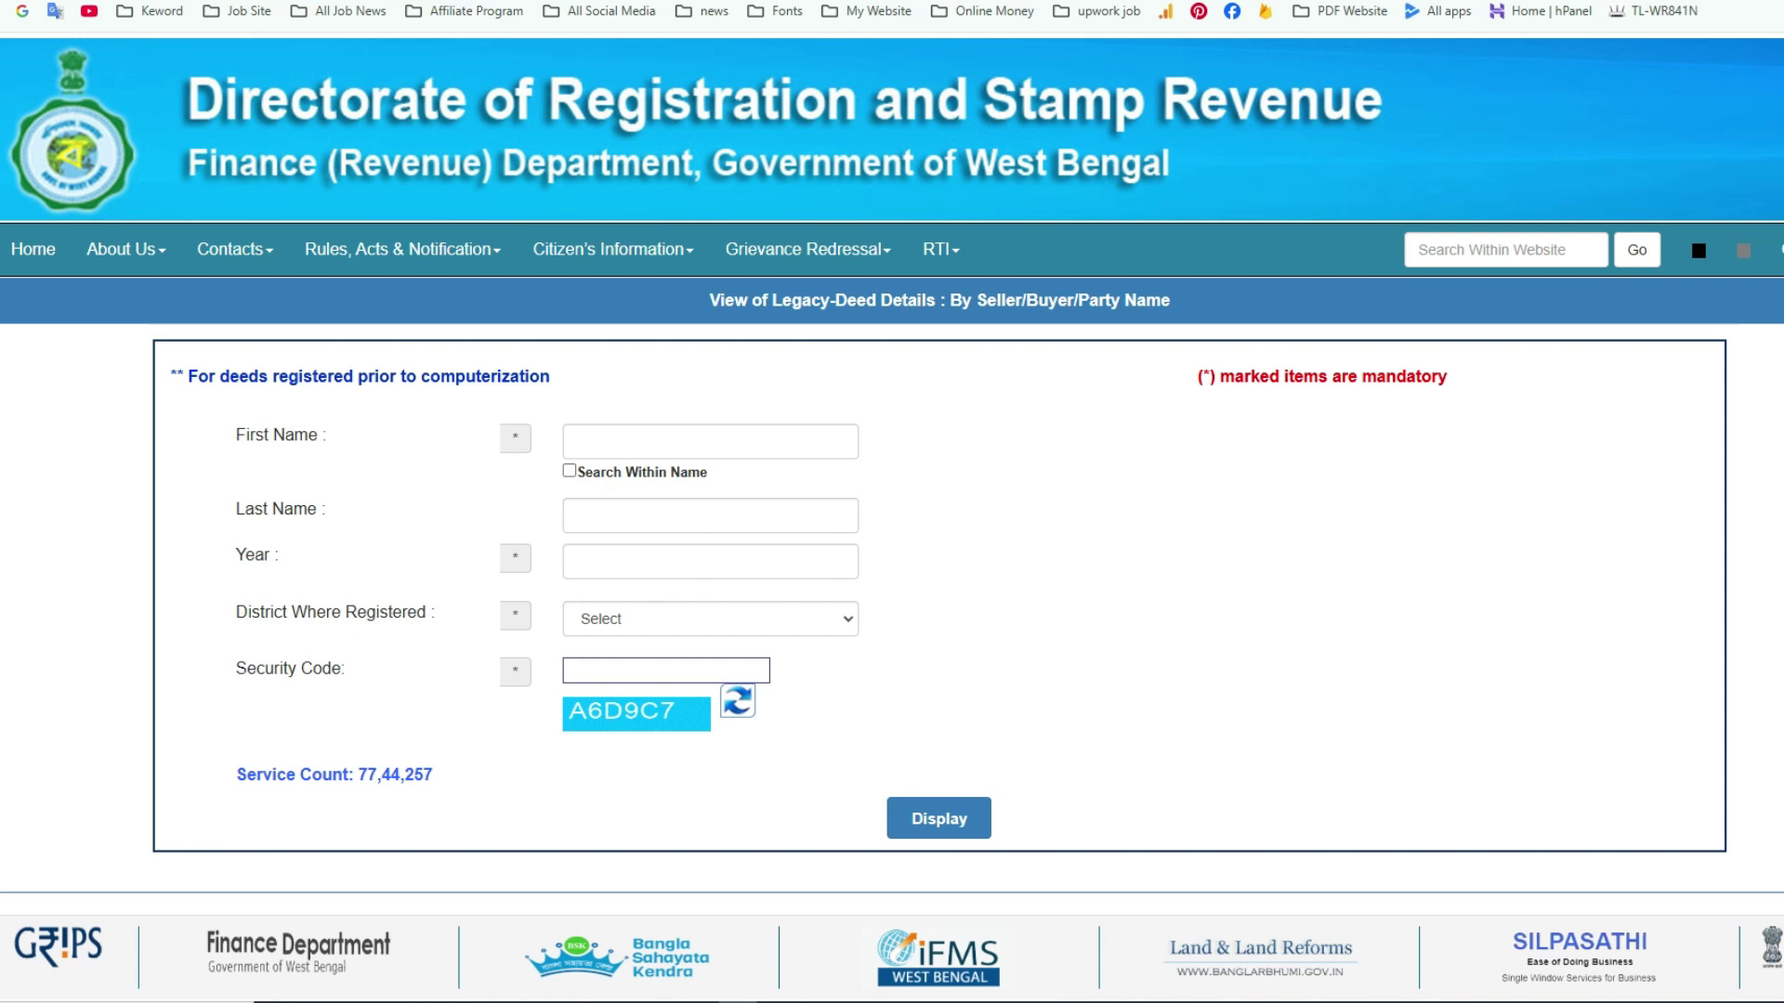
pyautogui.moveTo(236, 436); pyautogui.dragTo(317, 436)
pyautogui.click(318, 437)
pyautogui.moveTo(236, 509); pyautogui.dragTo(317, 509)
pyautogui.click(317, 510)
pyautogui.click(710, 620)
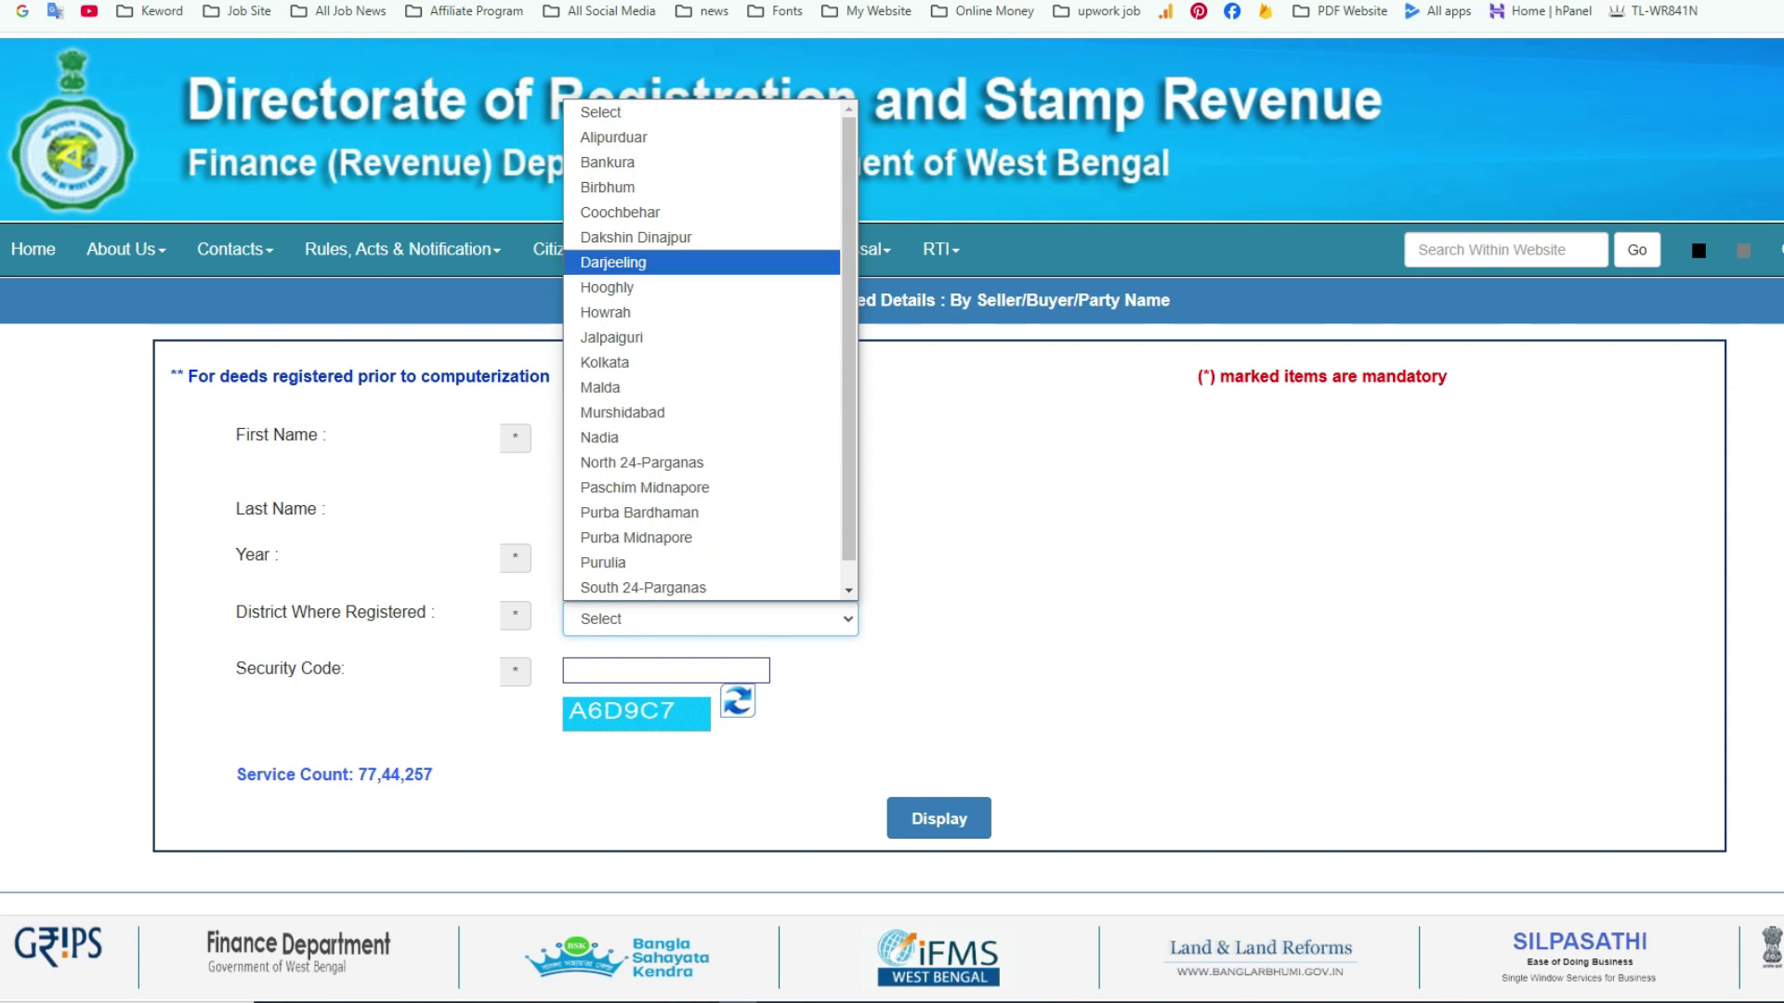
pyautogui.click(710, 620)
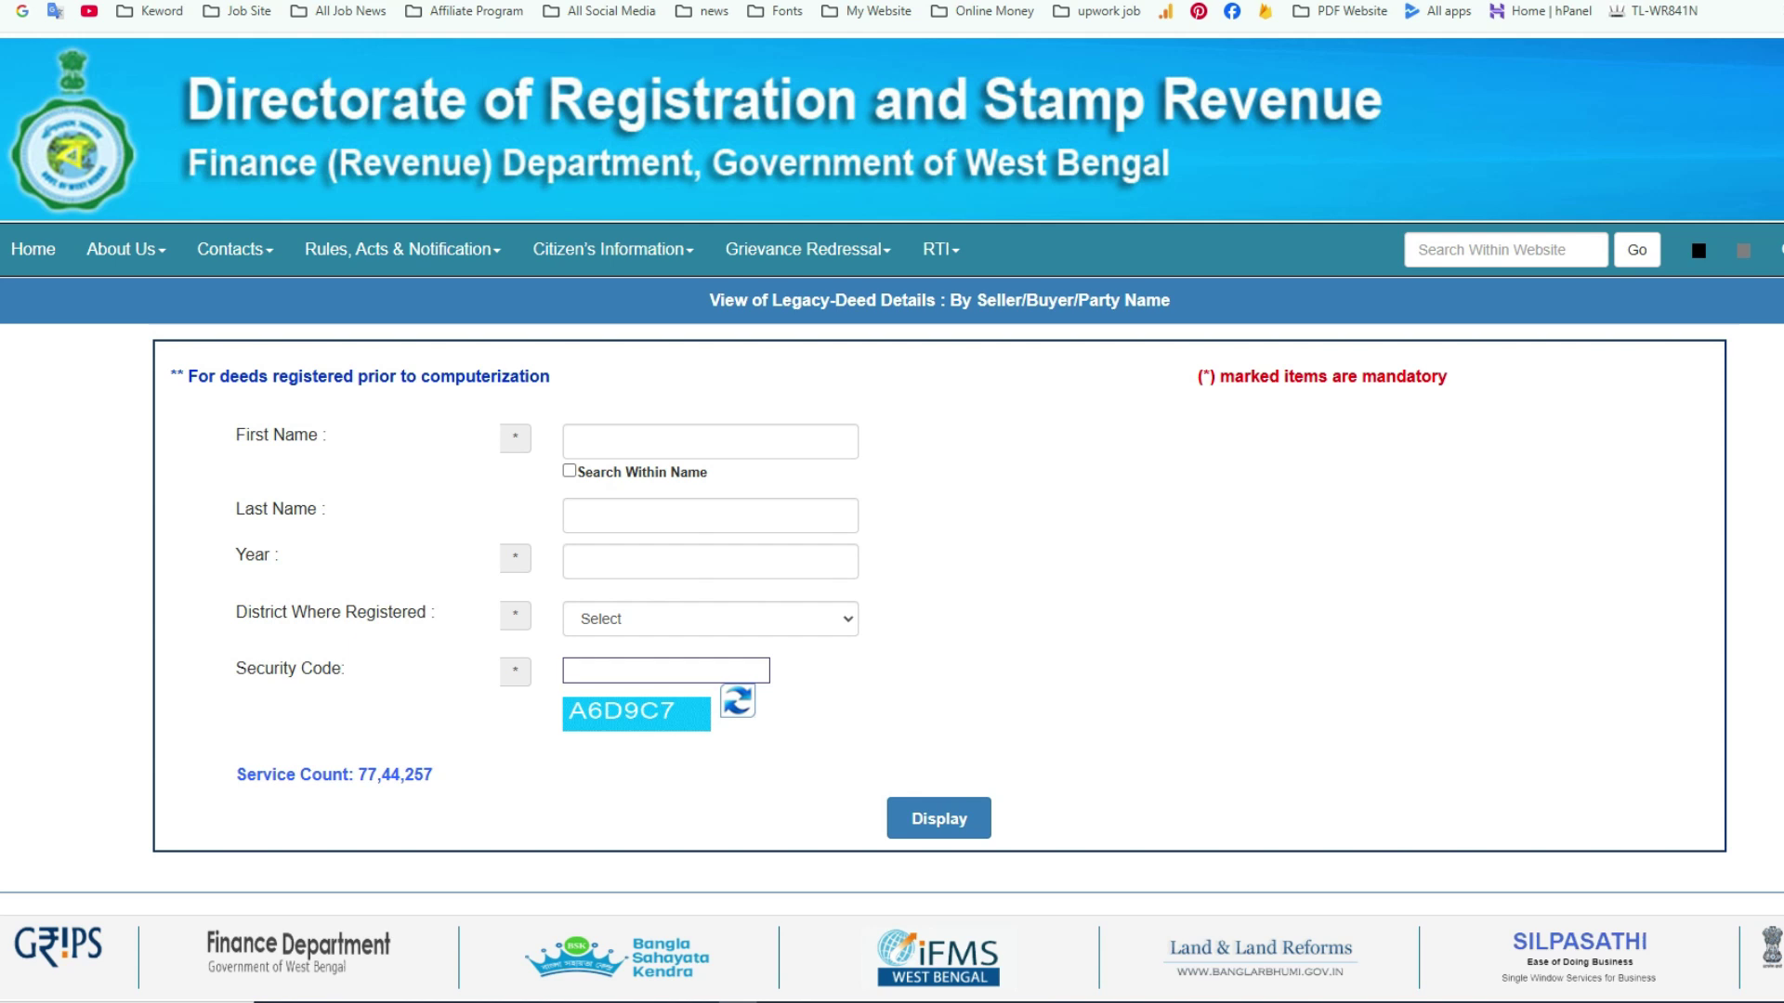
# - Enter the party's first name, year 1985 and district Purba Bardhaman in the search form
pyautogui.click(711, 442)
pyautogui.write('Dipankar')
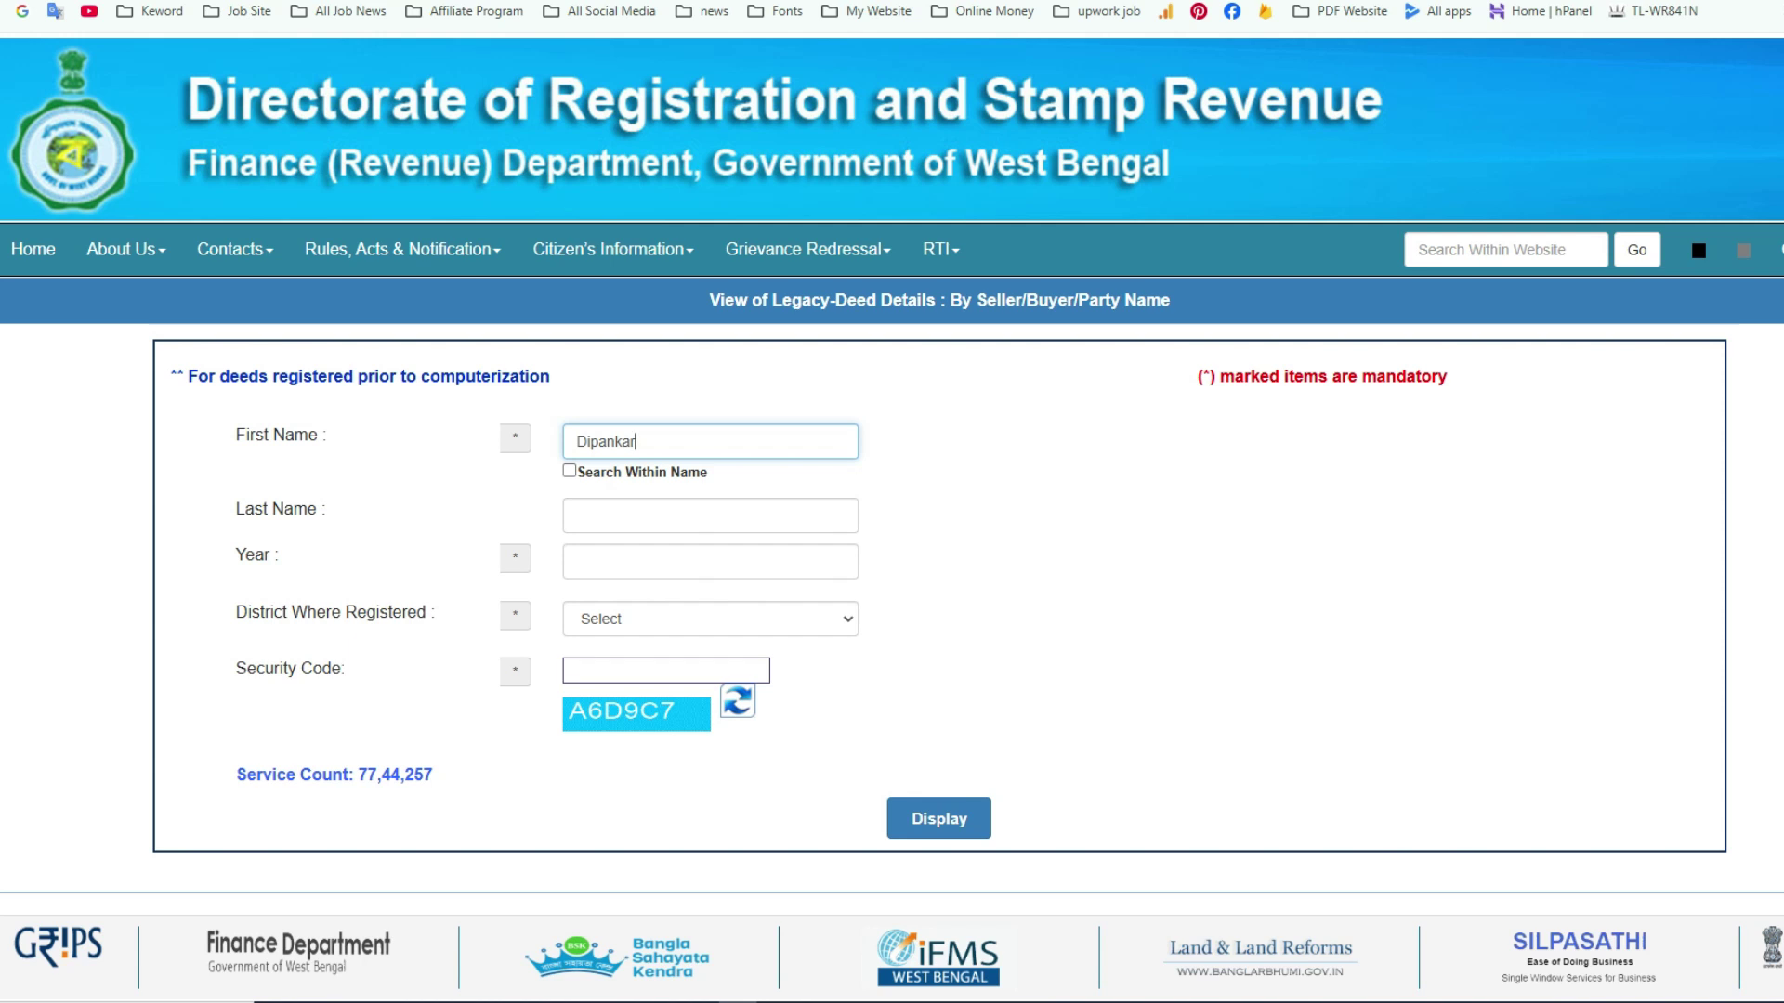
pyautogui.click(711, 561)
pyautogui.click(710, 613)
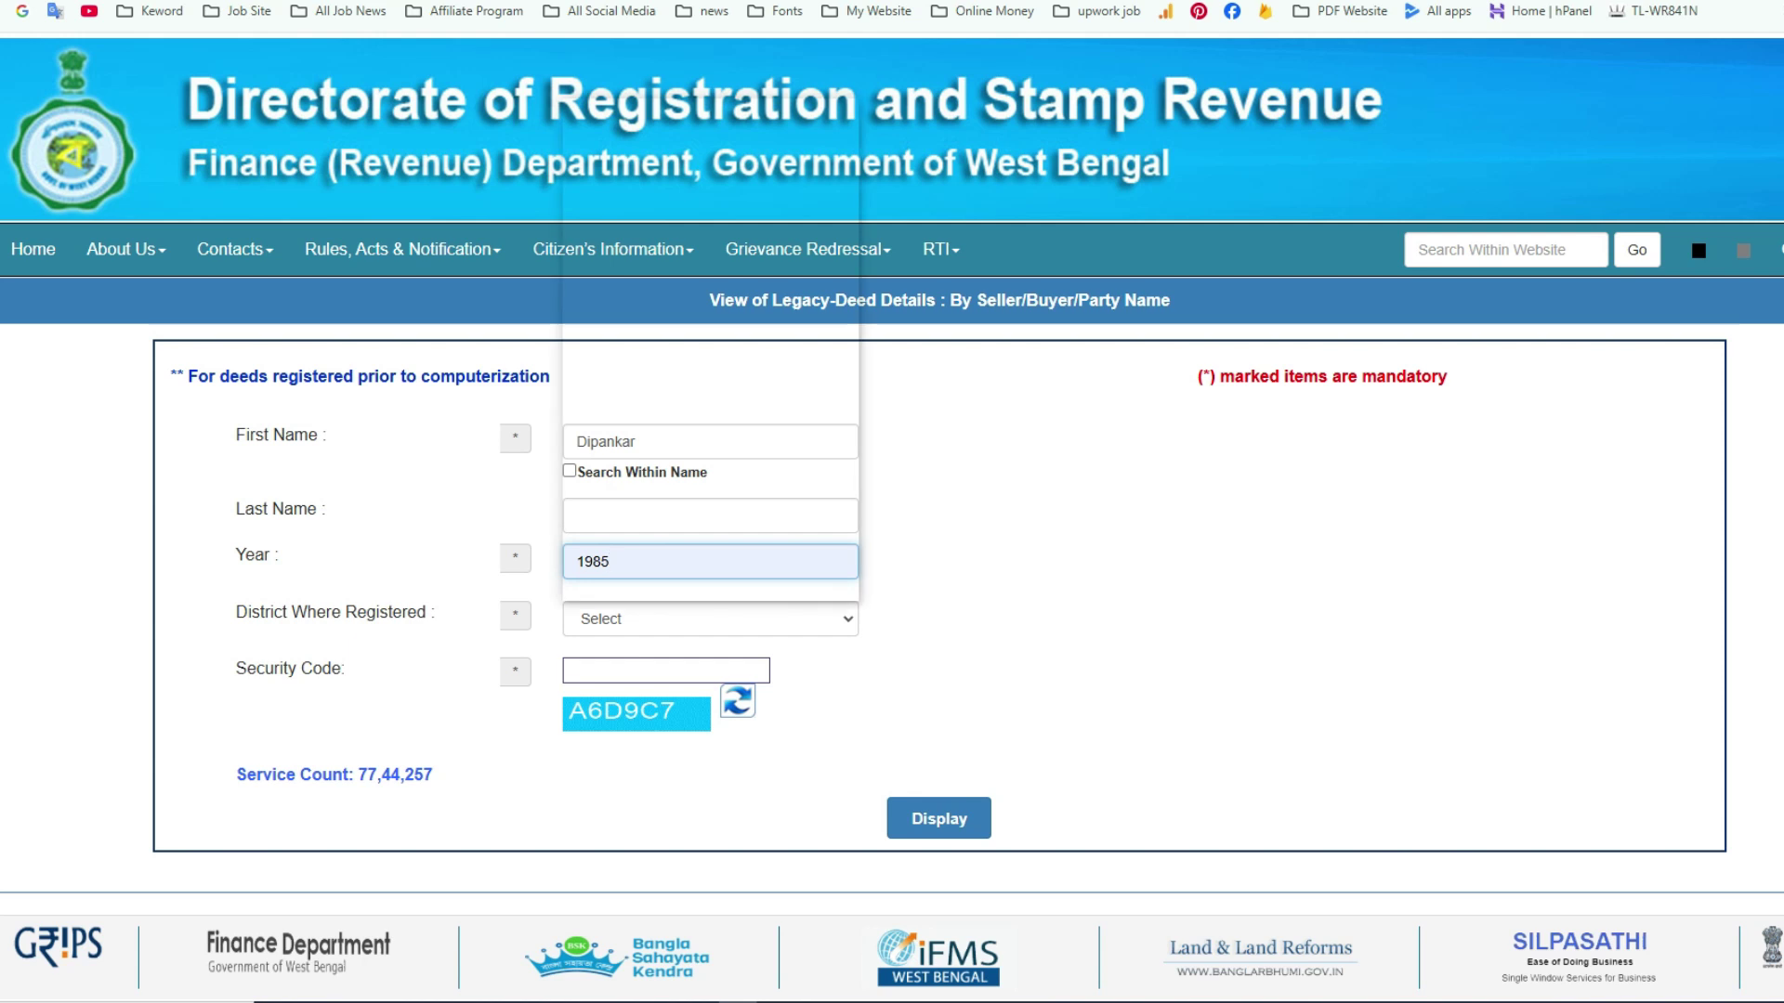
pyautogui.click(711, 619)
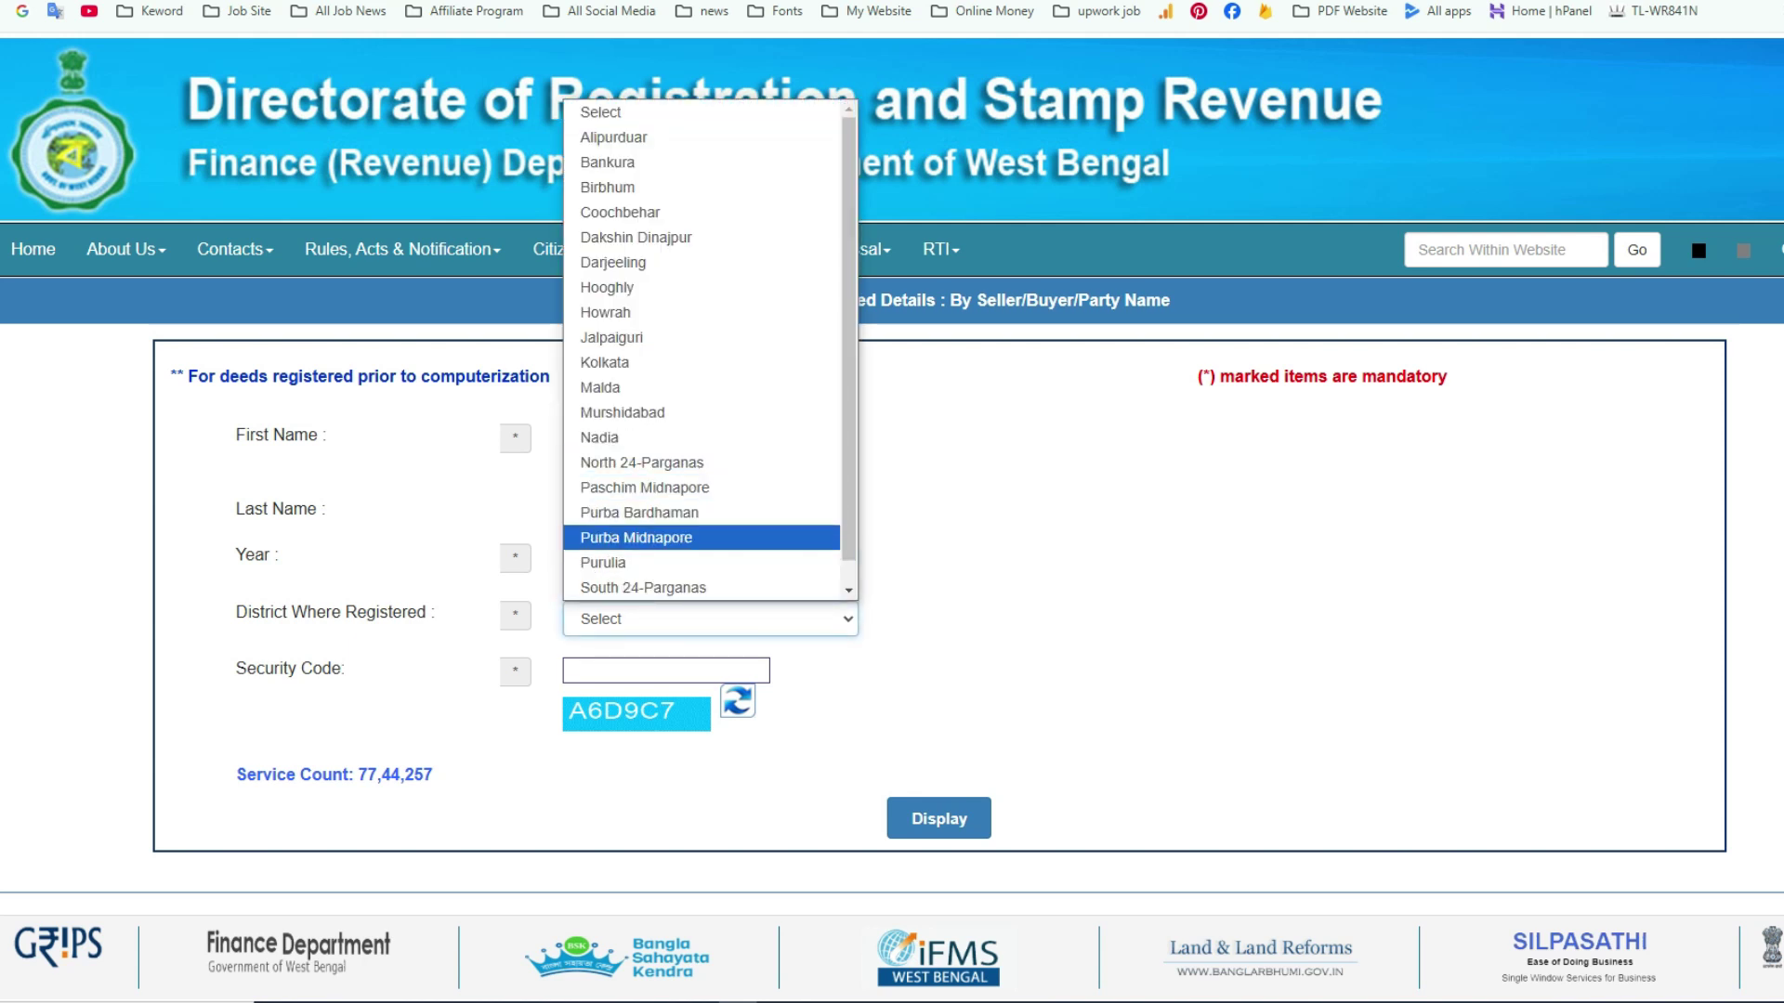
pyautogui.click(639, 513)
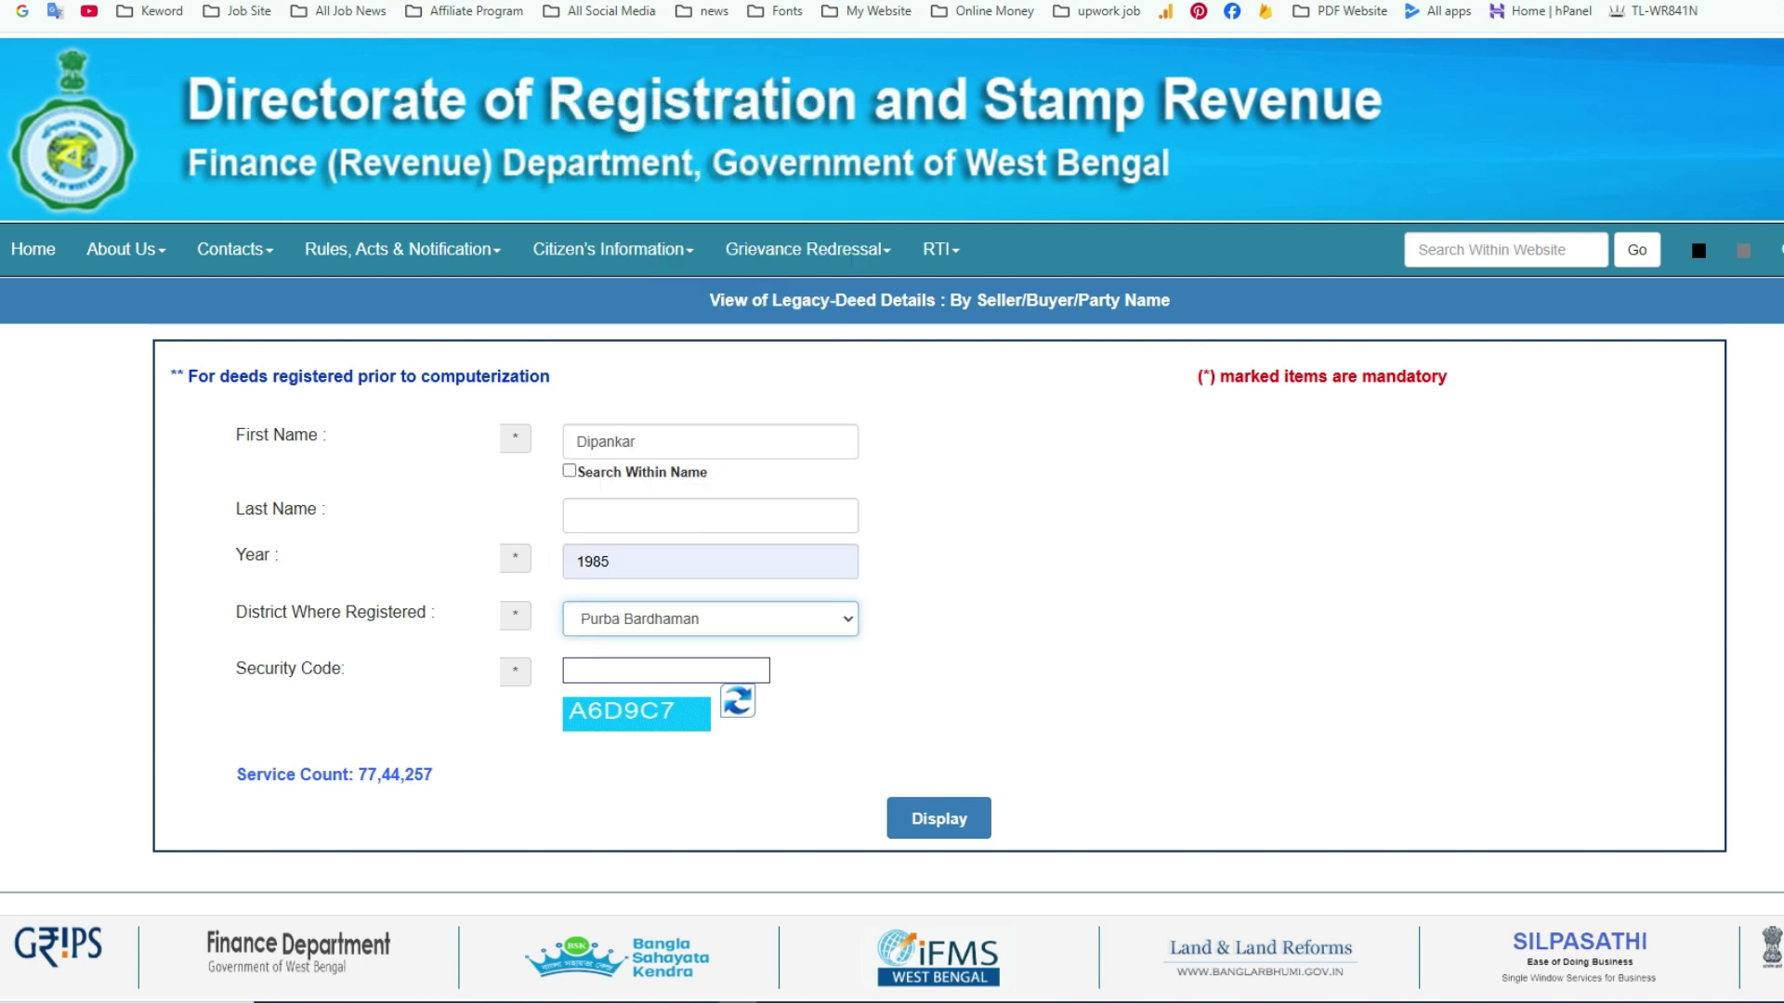
# - Type the displayed security code and submit the deed search
pyautogui.click(665, 669)
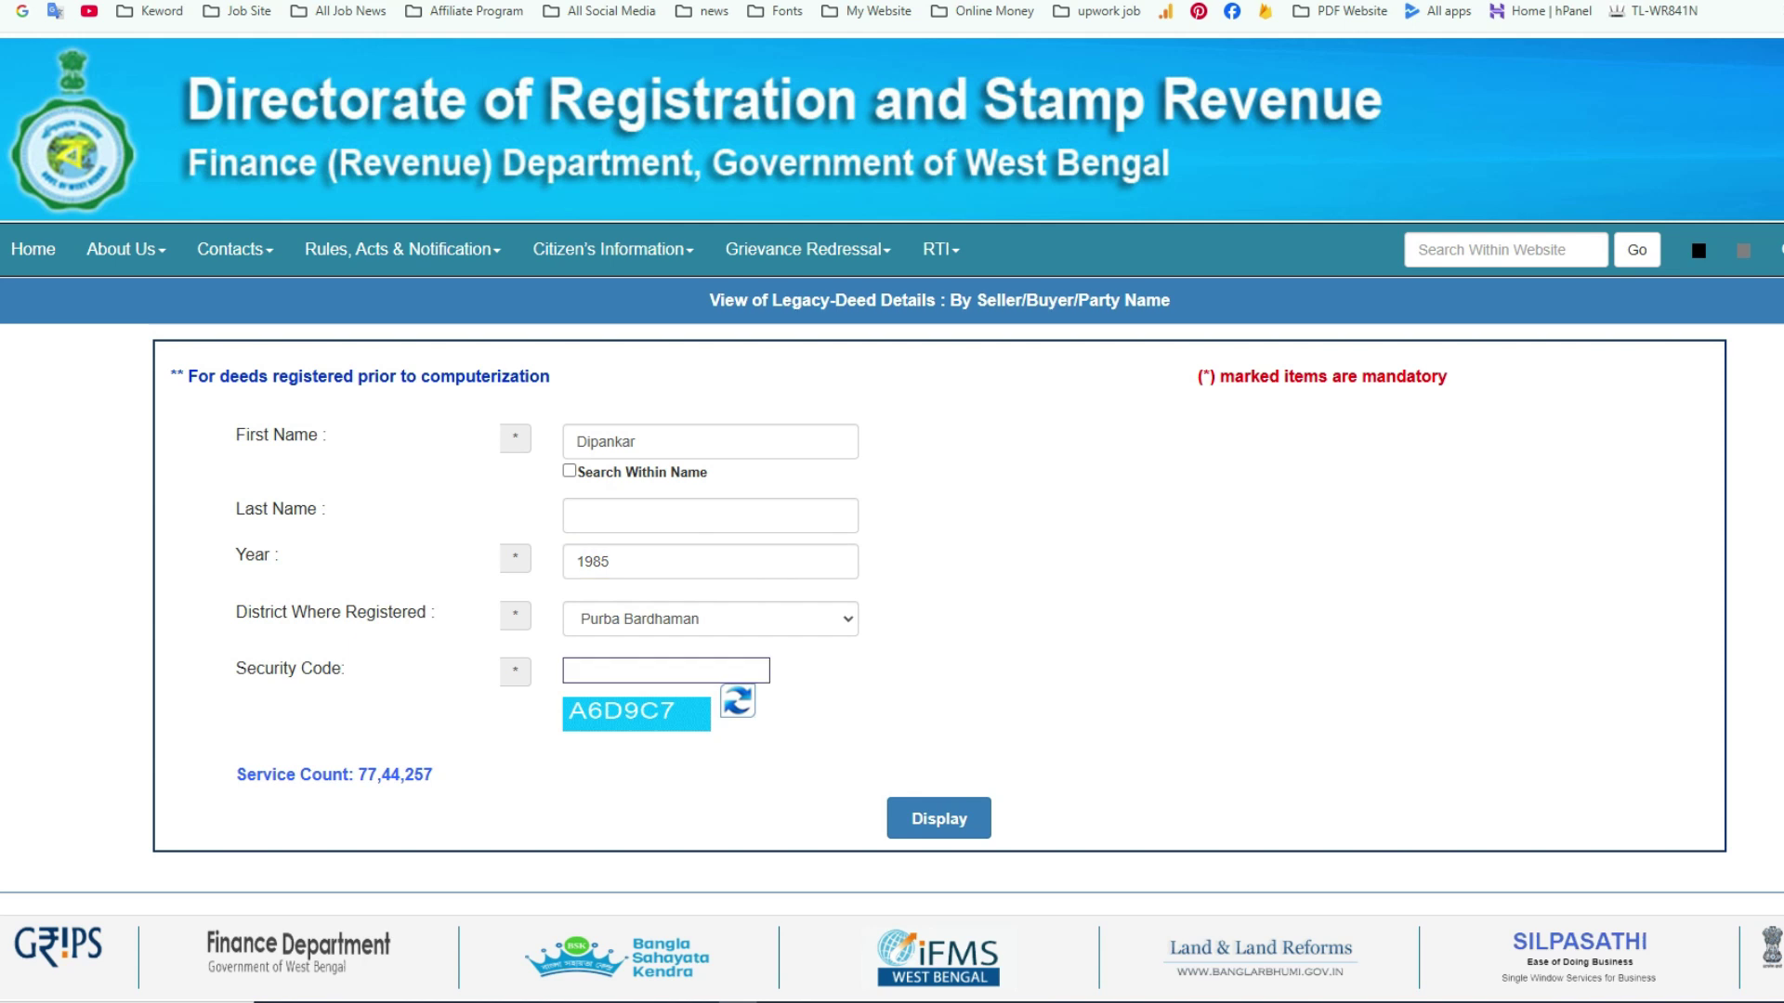
pyautogui.click(665, 670)
pyautogui.write('A6D9C7')
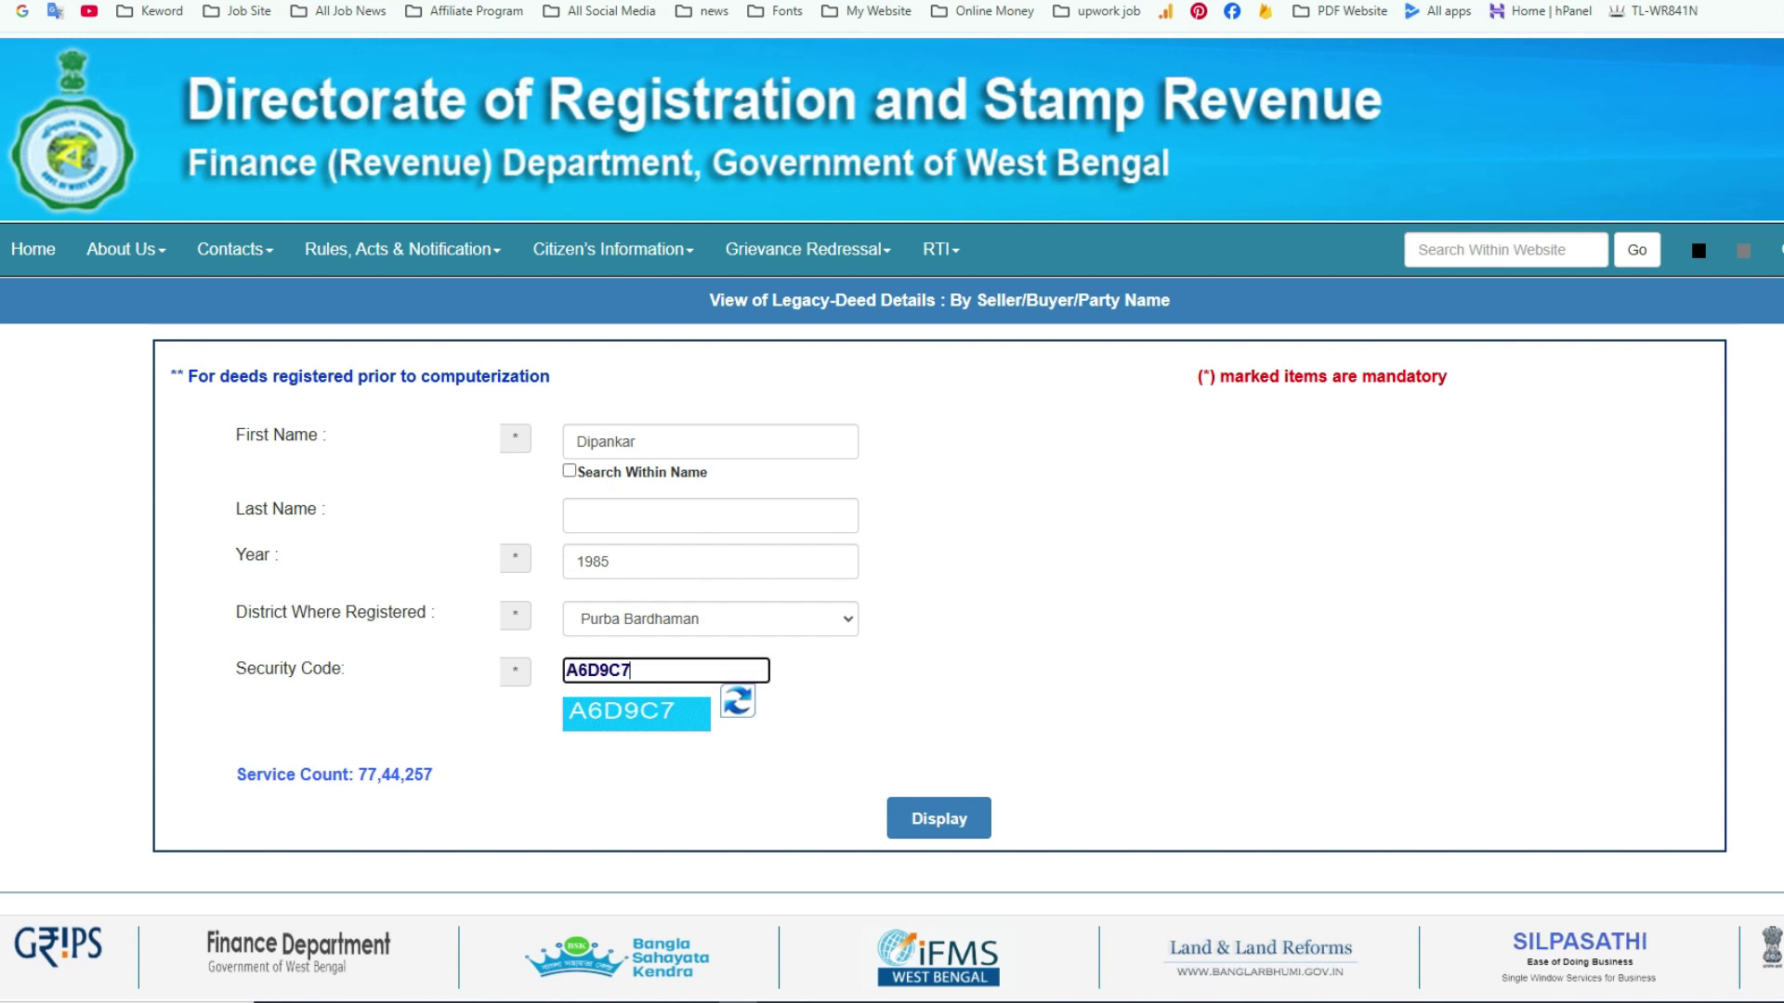
pyautogui.press('Return')
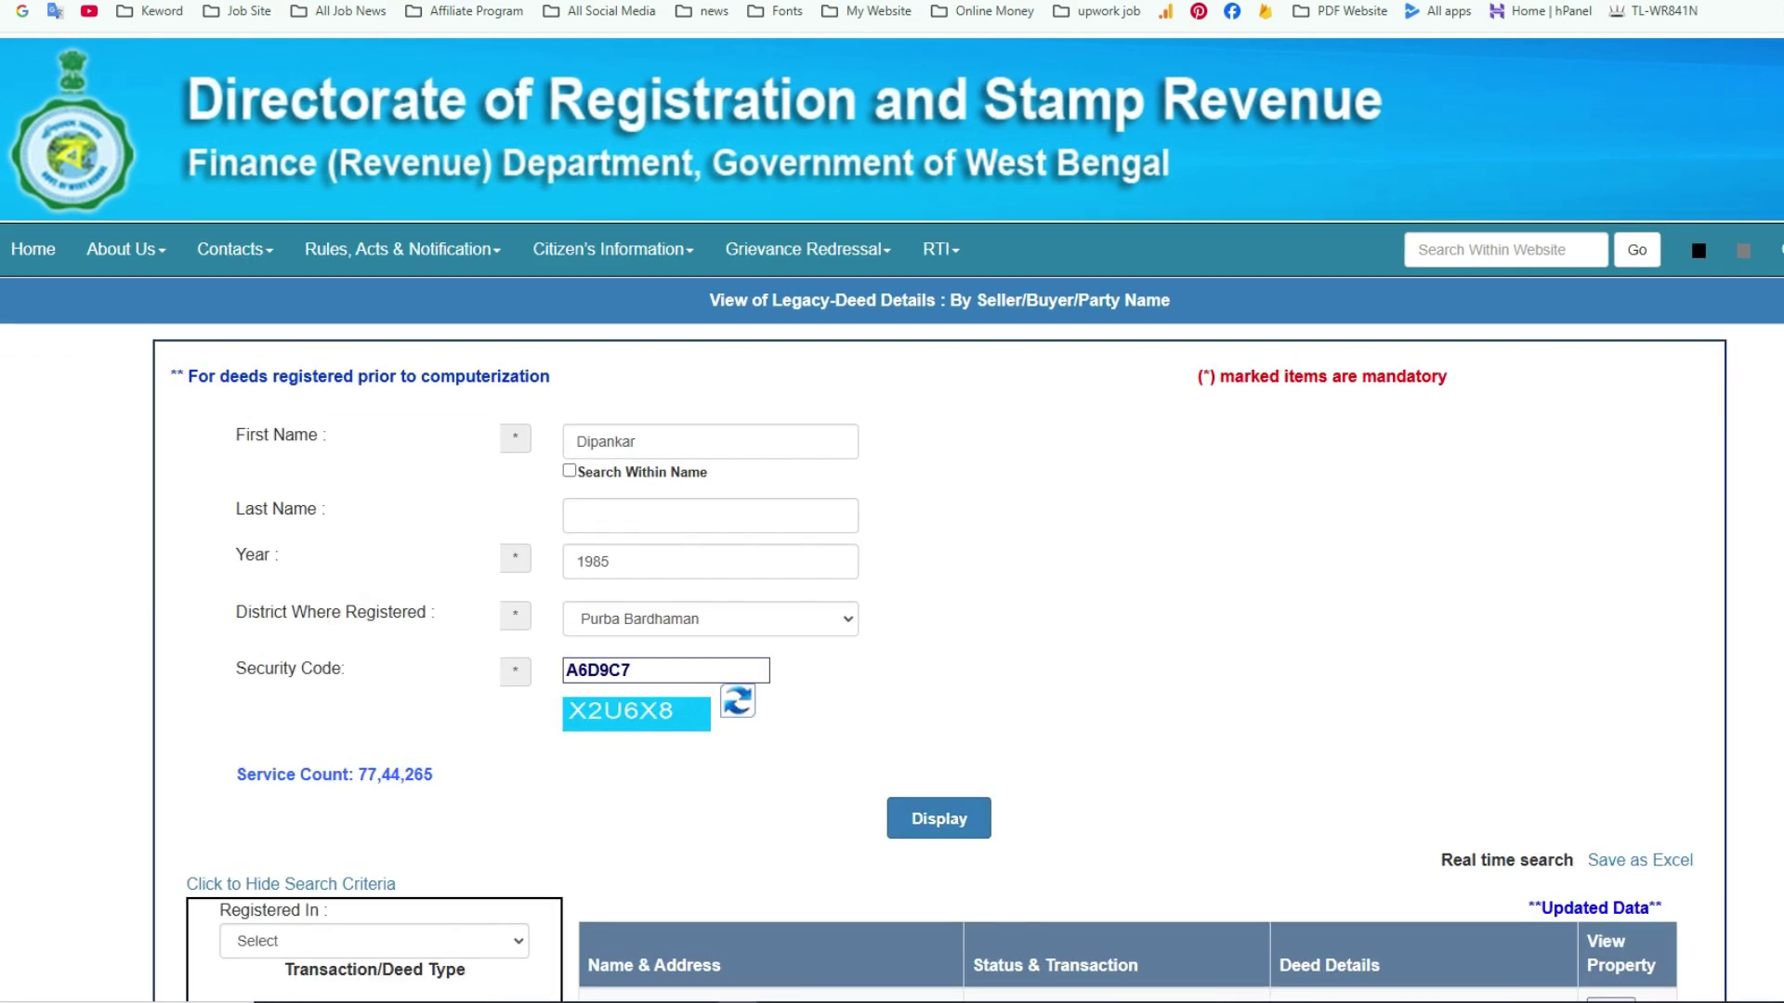
# - Page through the results to page 3 and select the first result's deed number
pyautogui.scroll(-1, 891, 516)
pyautogui.scroll(-7, 891, 517)
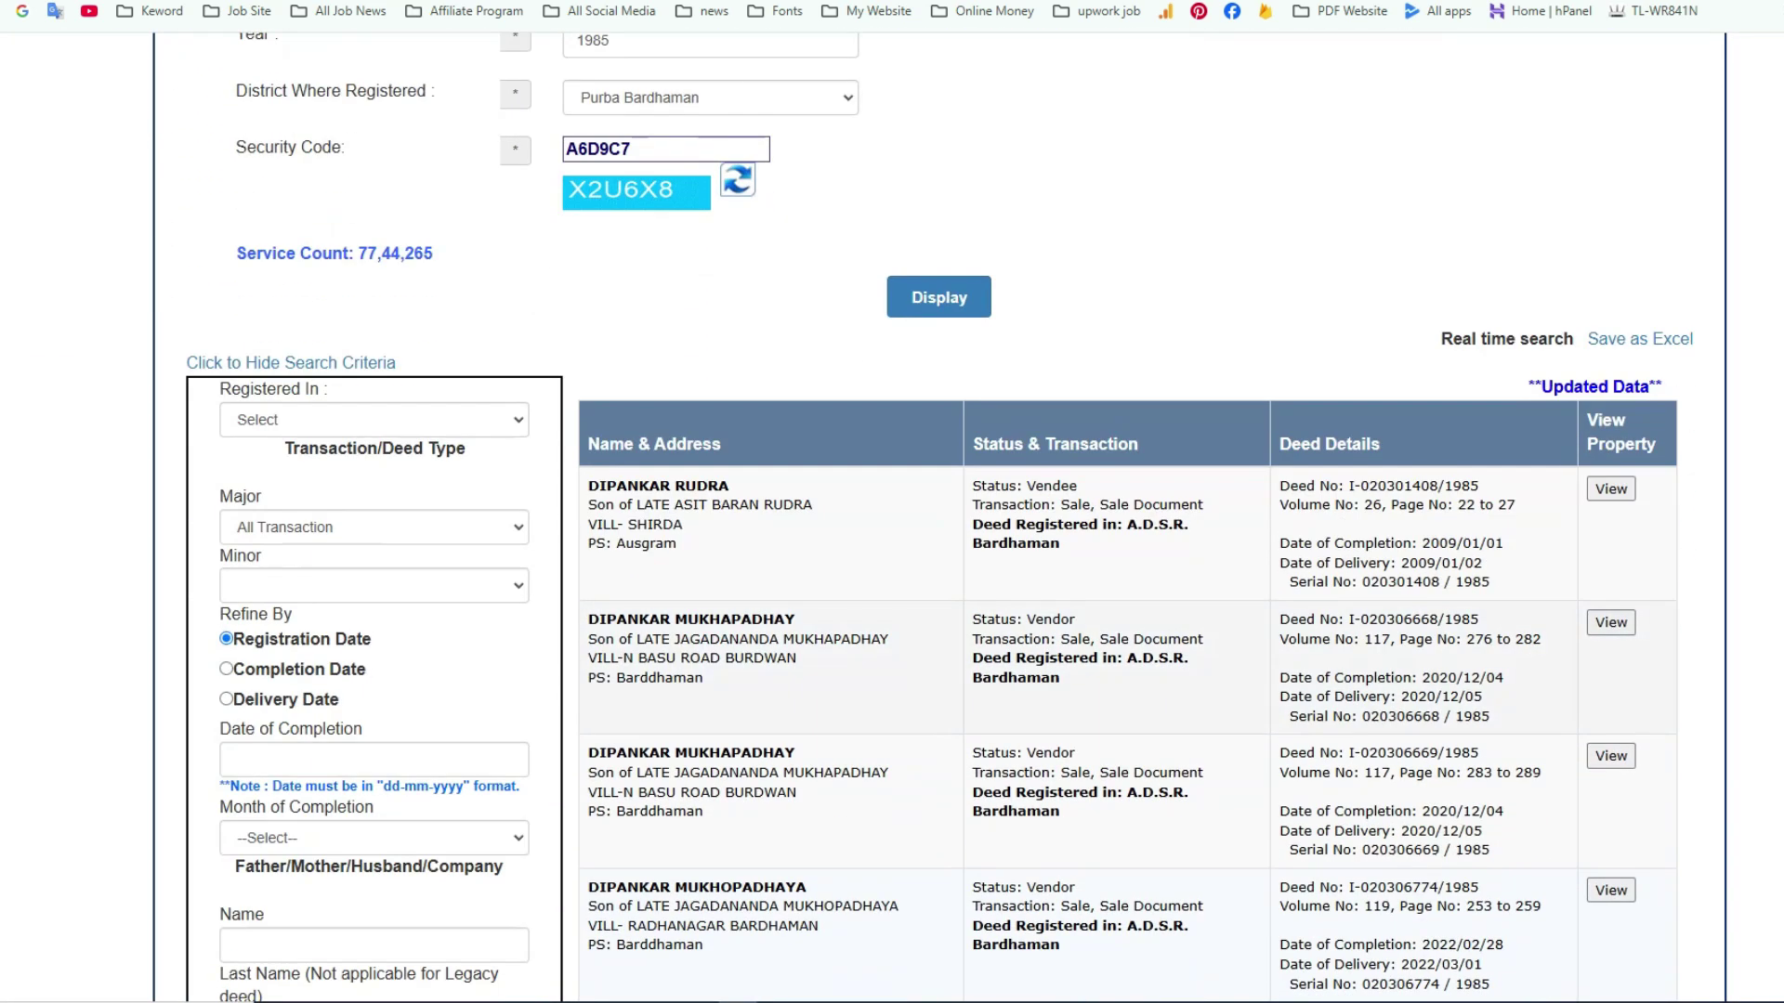
pyautogui.scroll(-1, 892, 517)
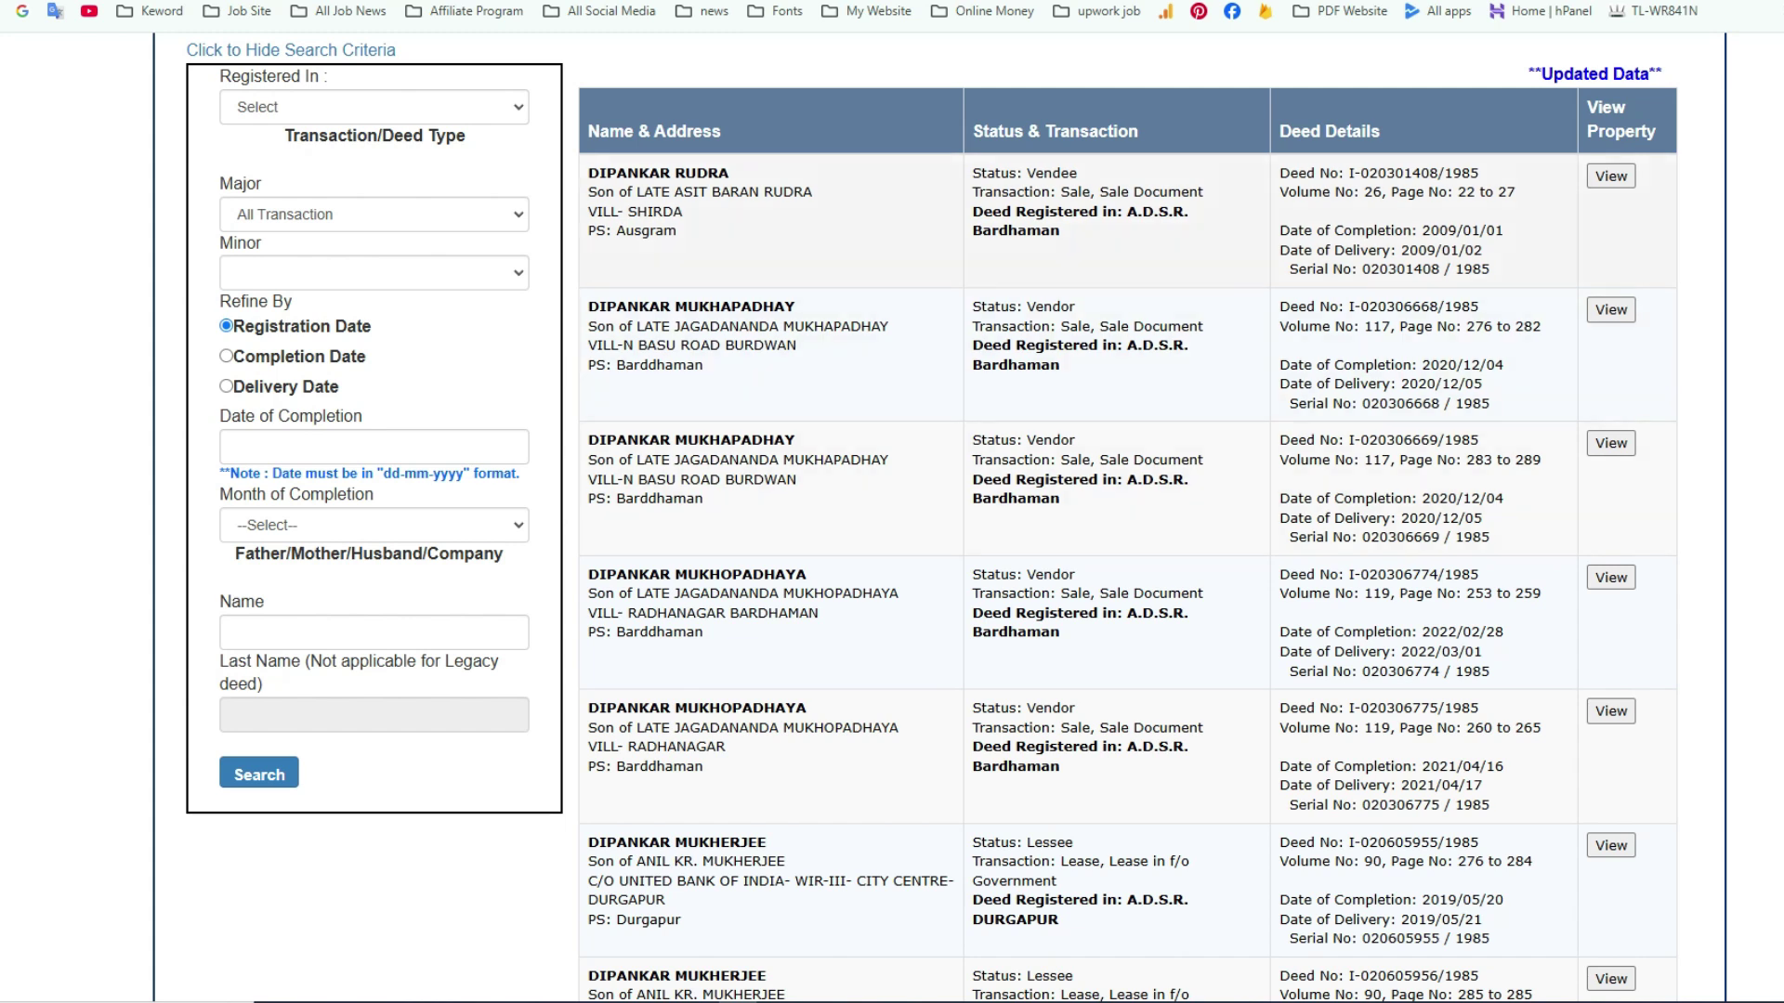
pyautogui.scroll(-8, 929, 516)
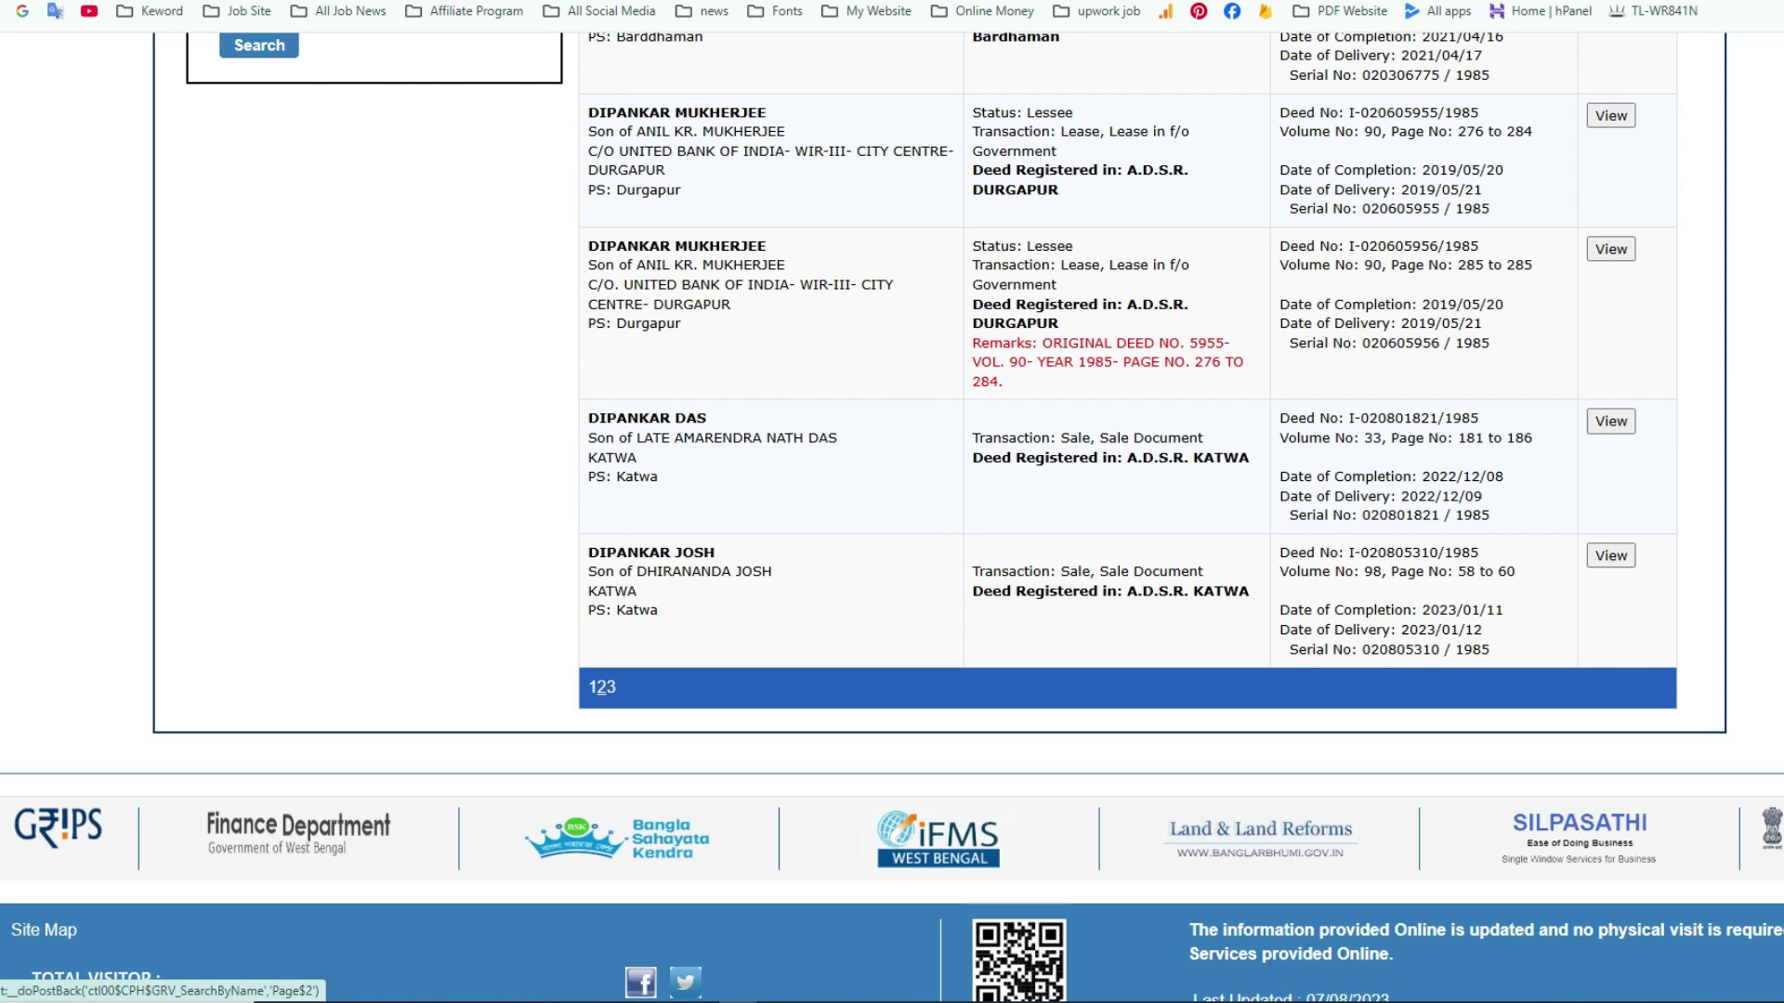
pyautogui.click(601, 687)
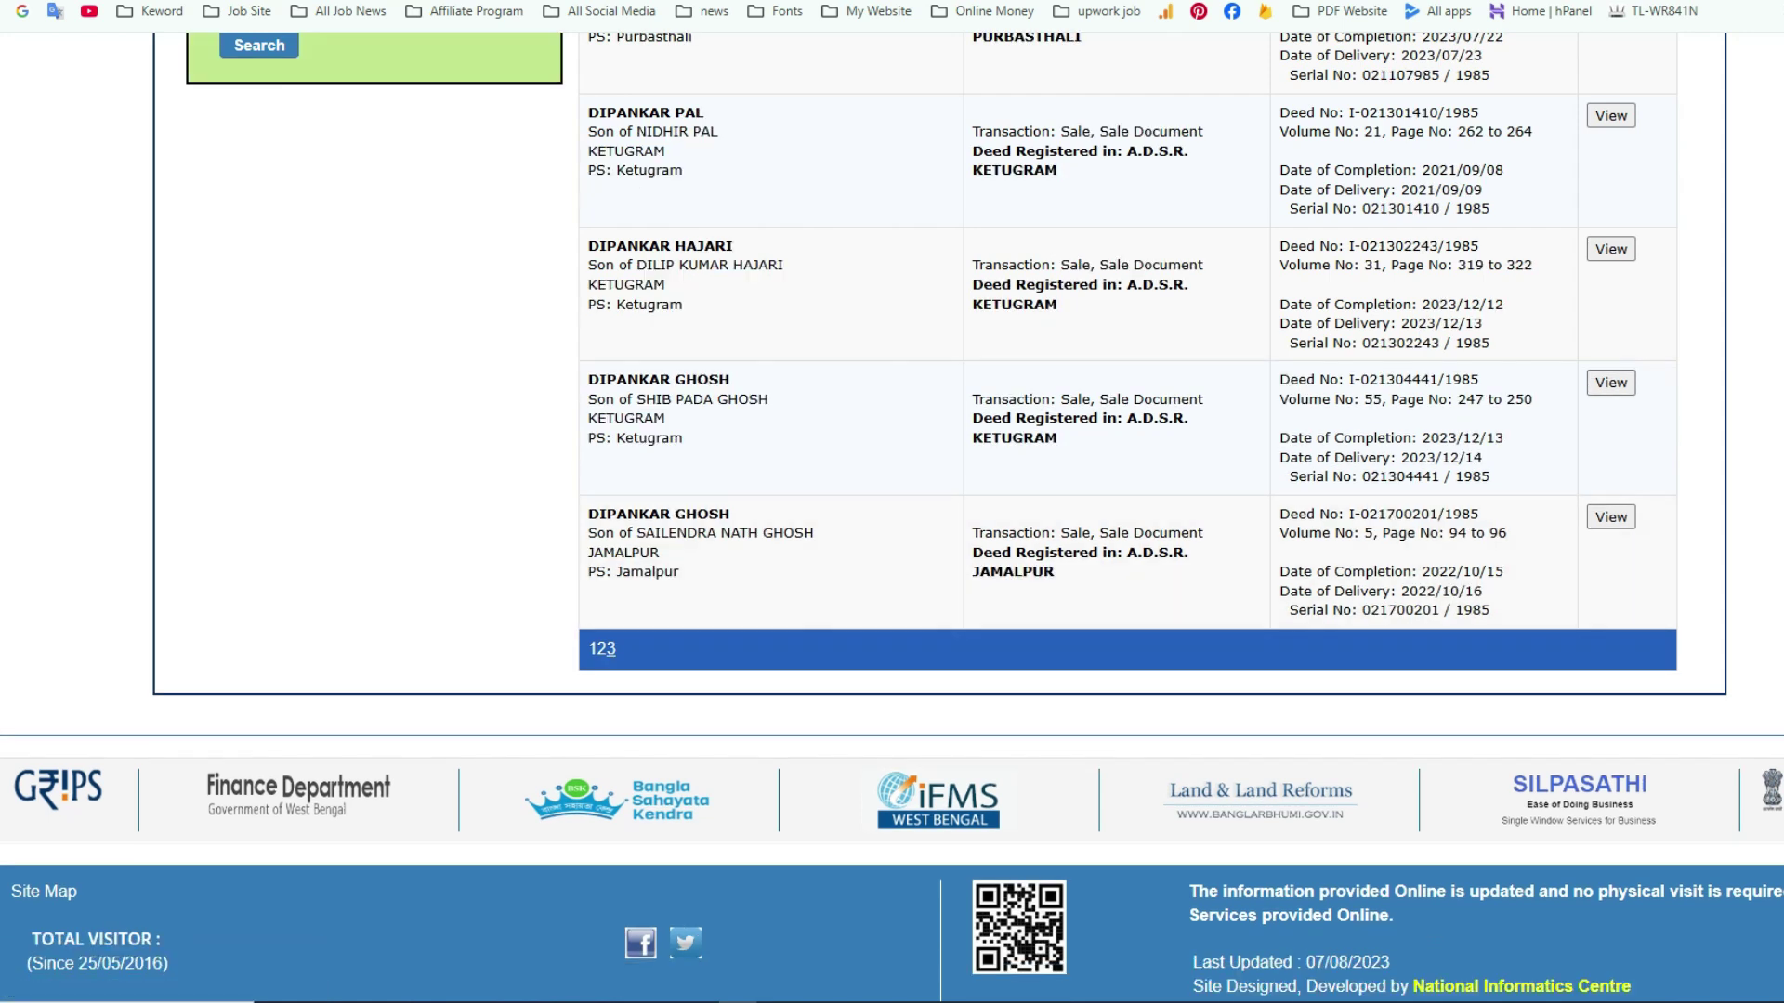
pyautogui.click(610, 648)
pyautogui.scroll(8, 610, 648)
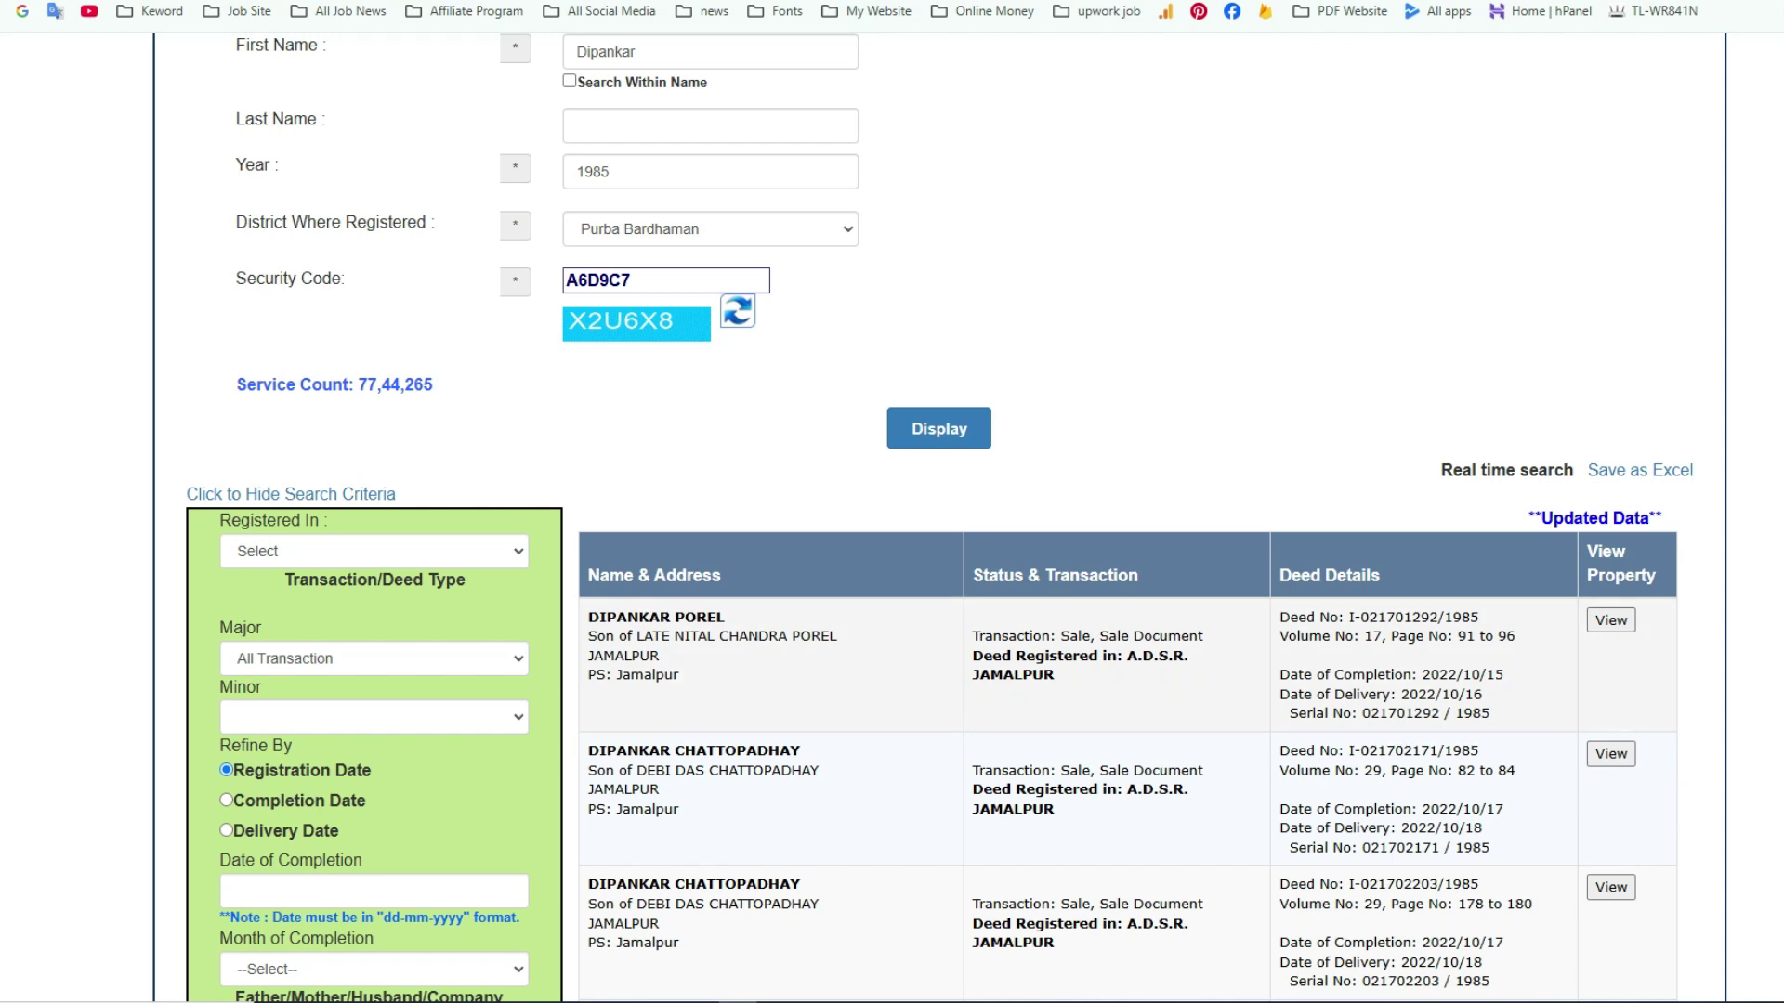
pyautogui.scroll(-2, 940, 516)
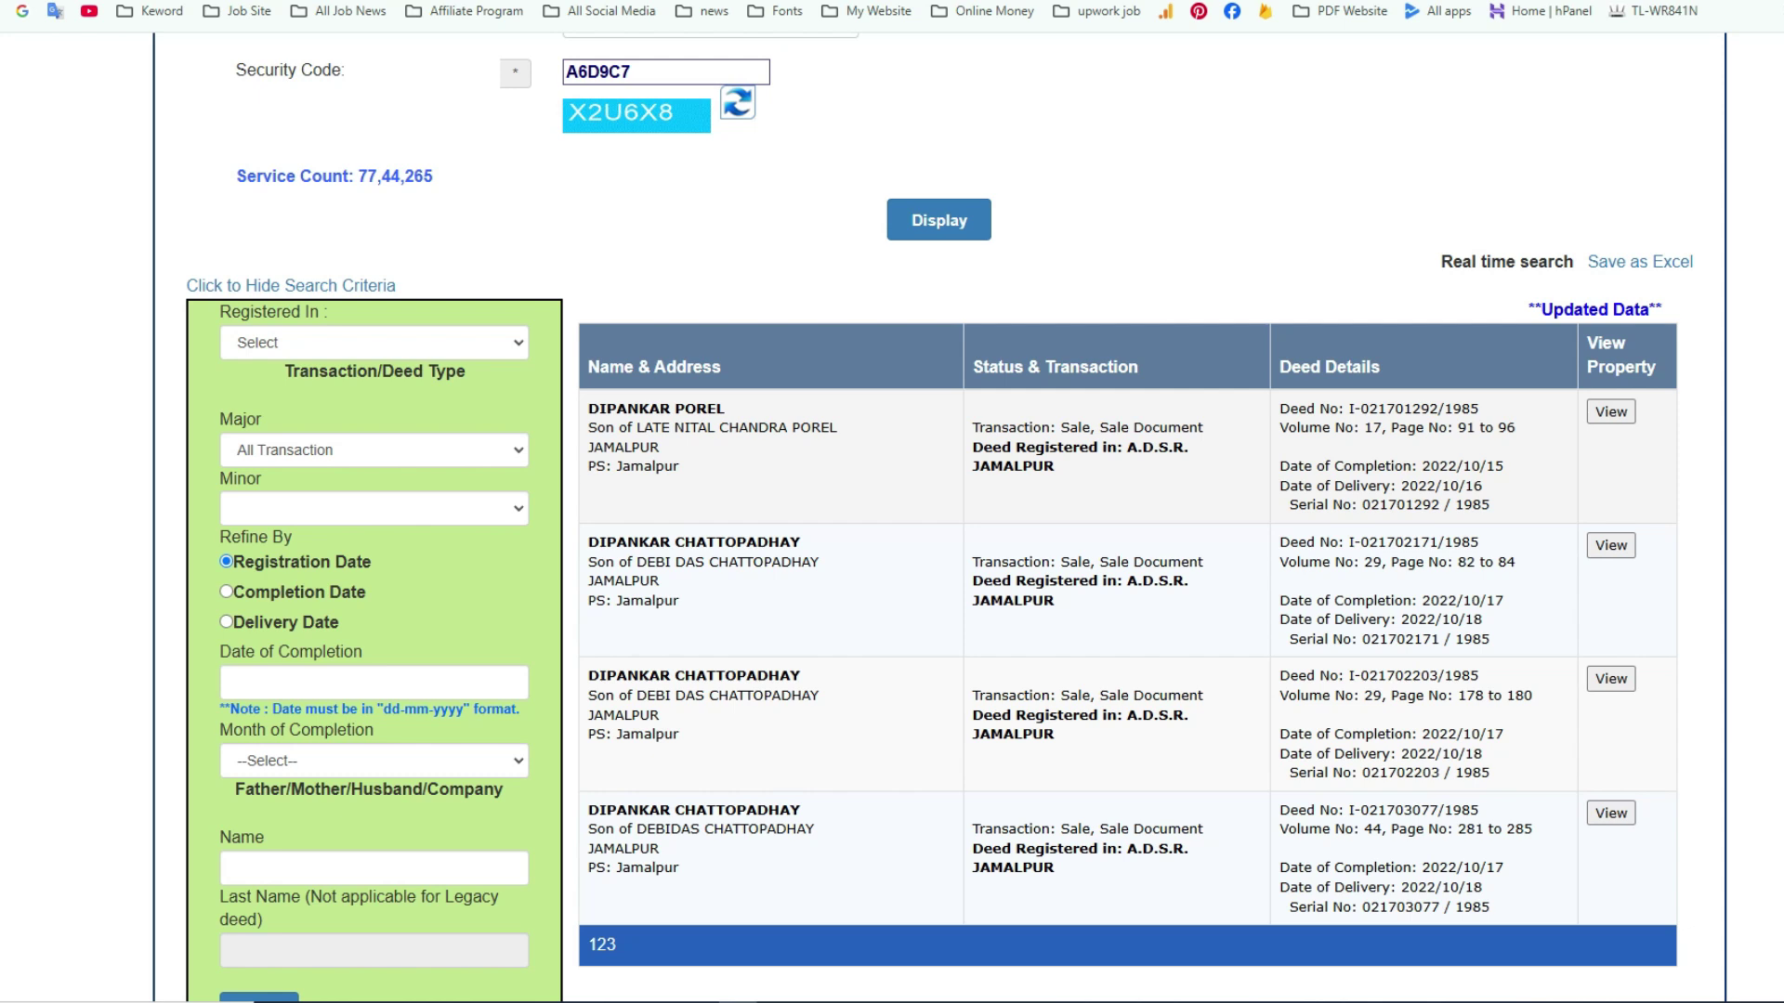
pyautogui.moveTo(1350, 409); pyautogui.dragTo(1412, 409)
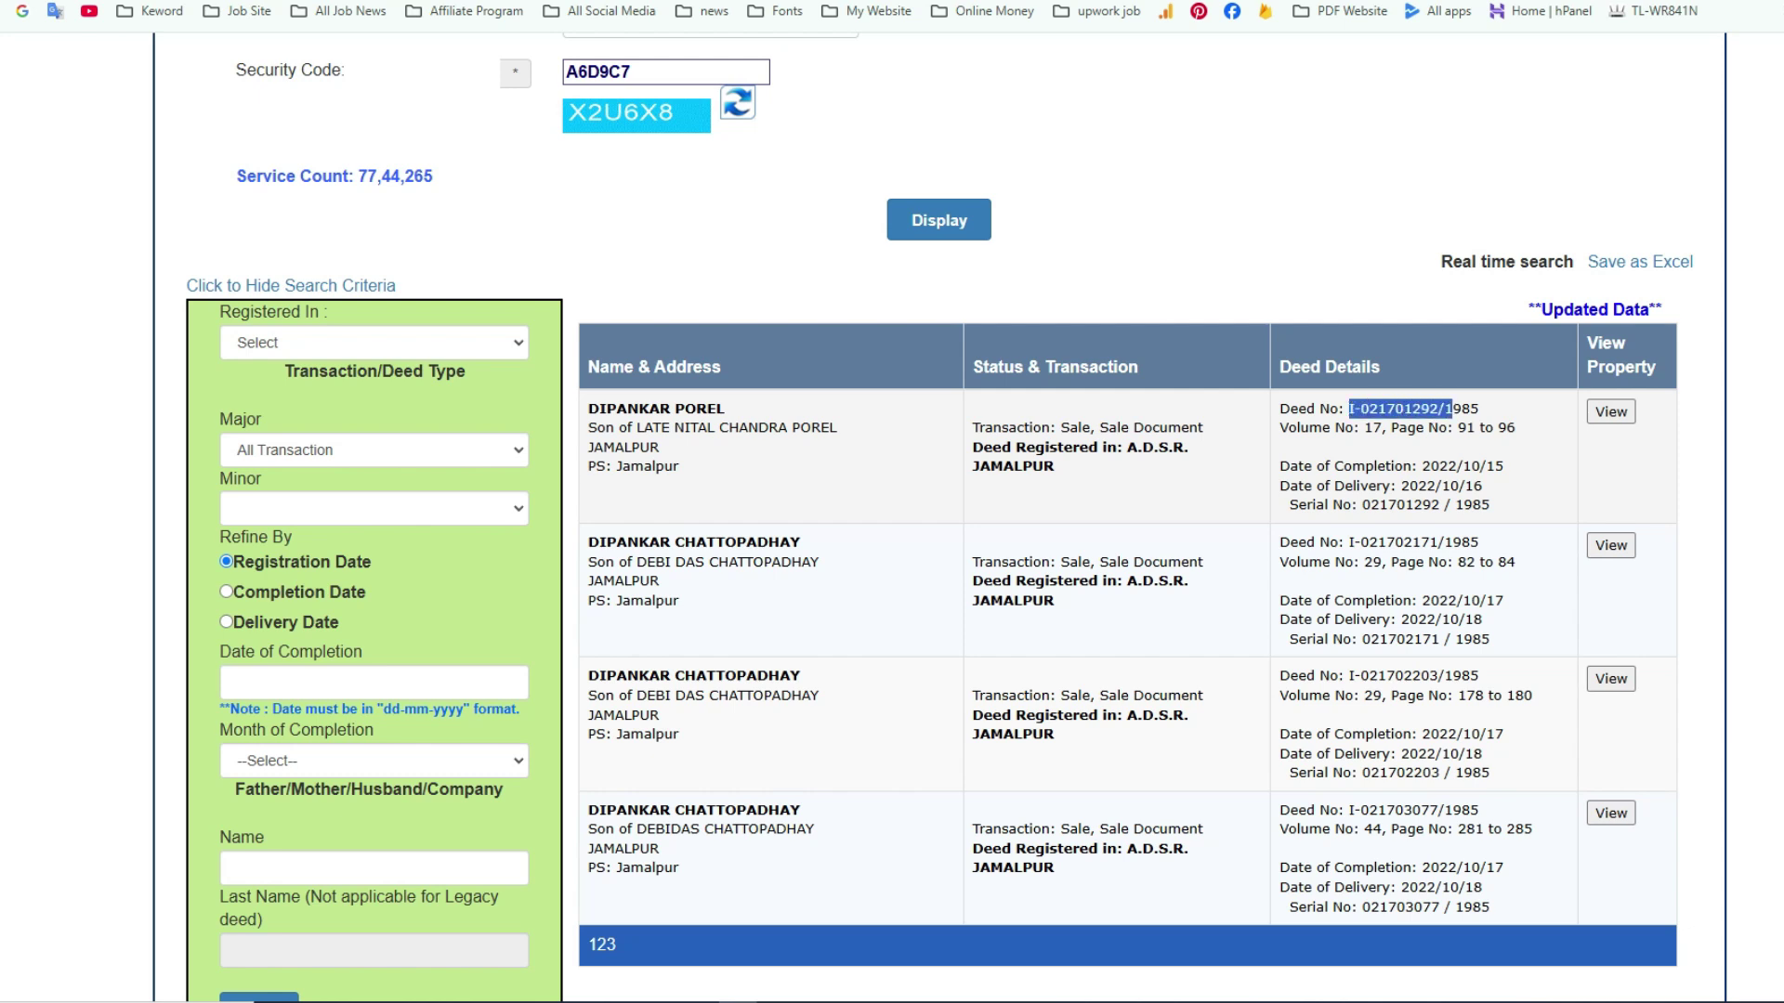
# - Open the first deed's Property Details View, bring it fully into view and select digits 01292
pyautogui.click(1451, 409)
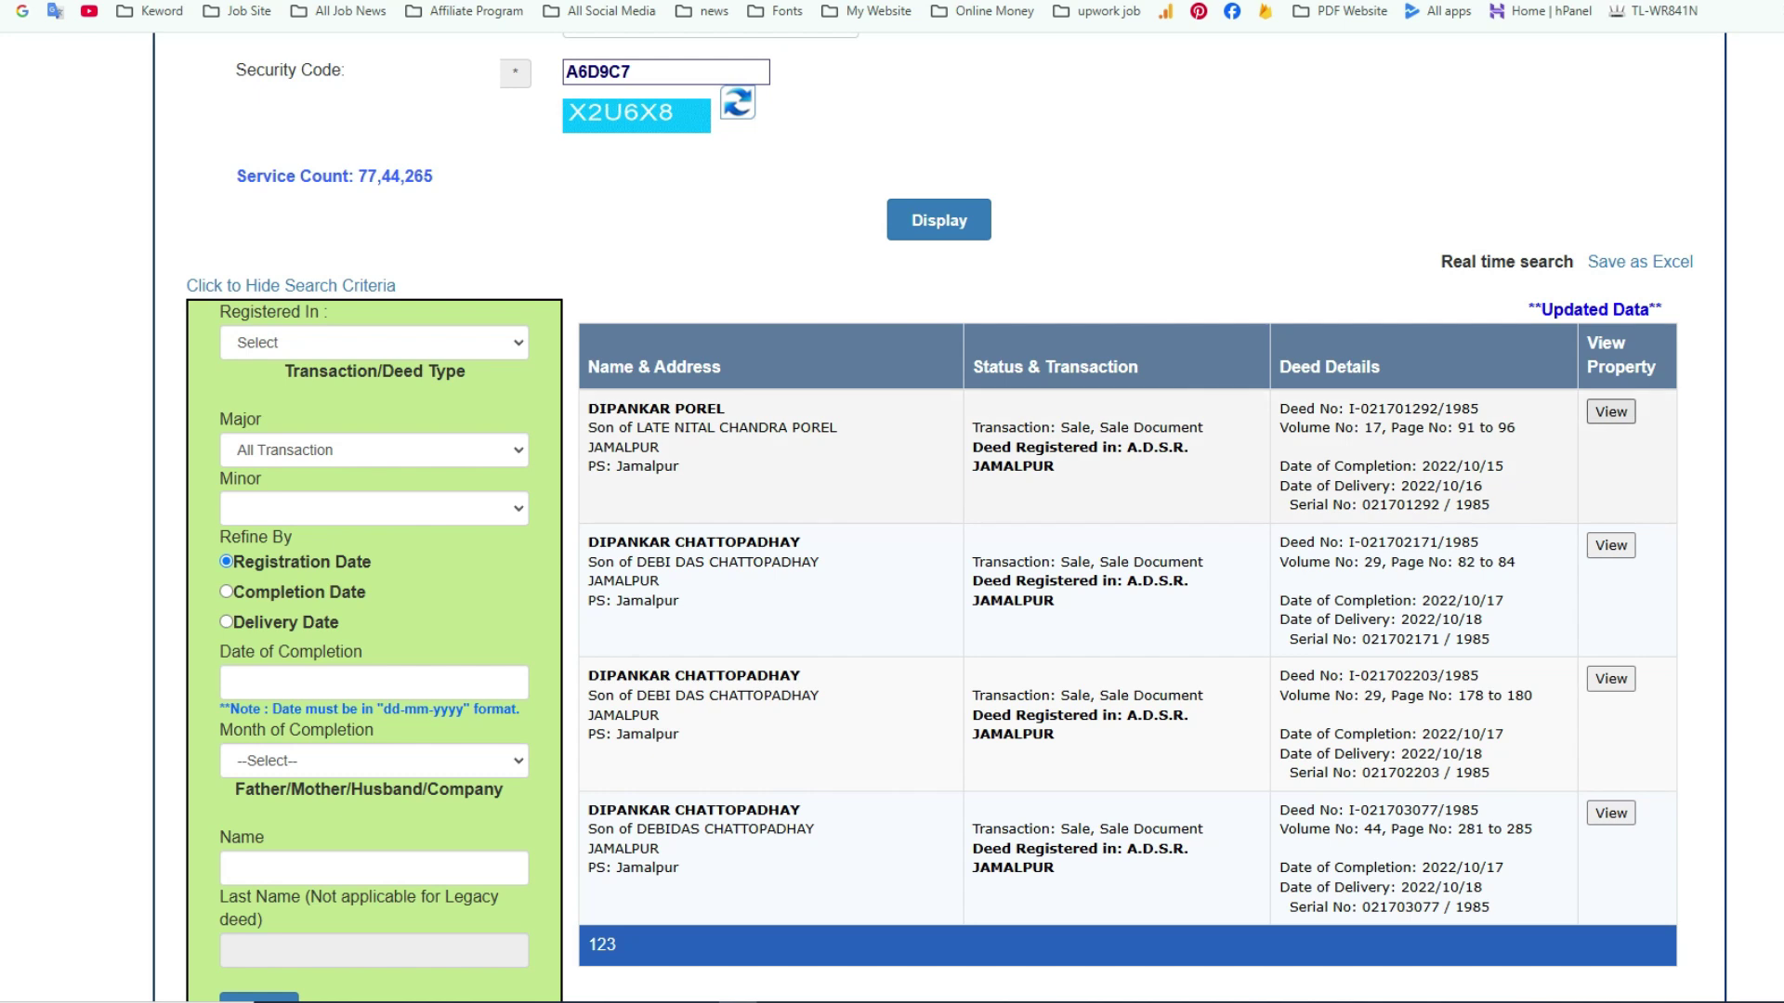
pyautogui.click(1611, 411)
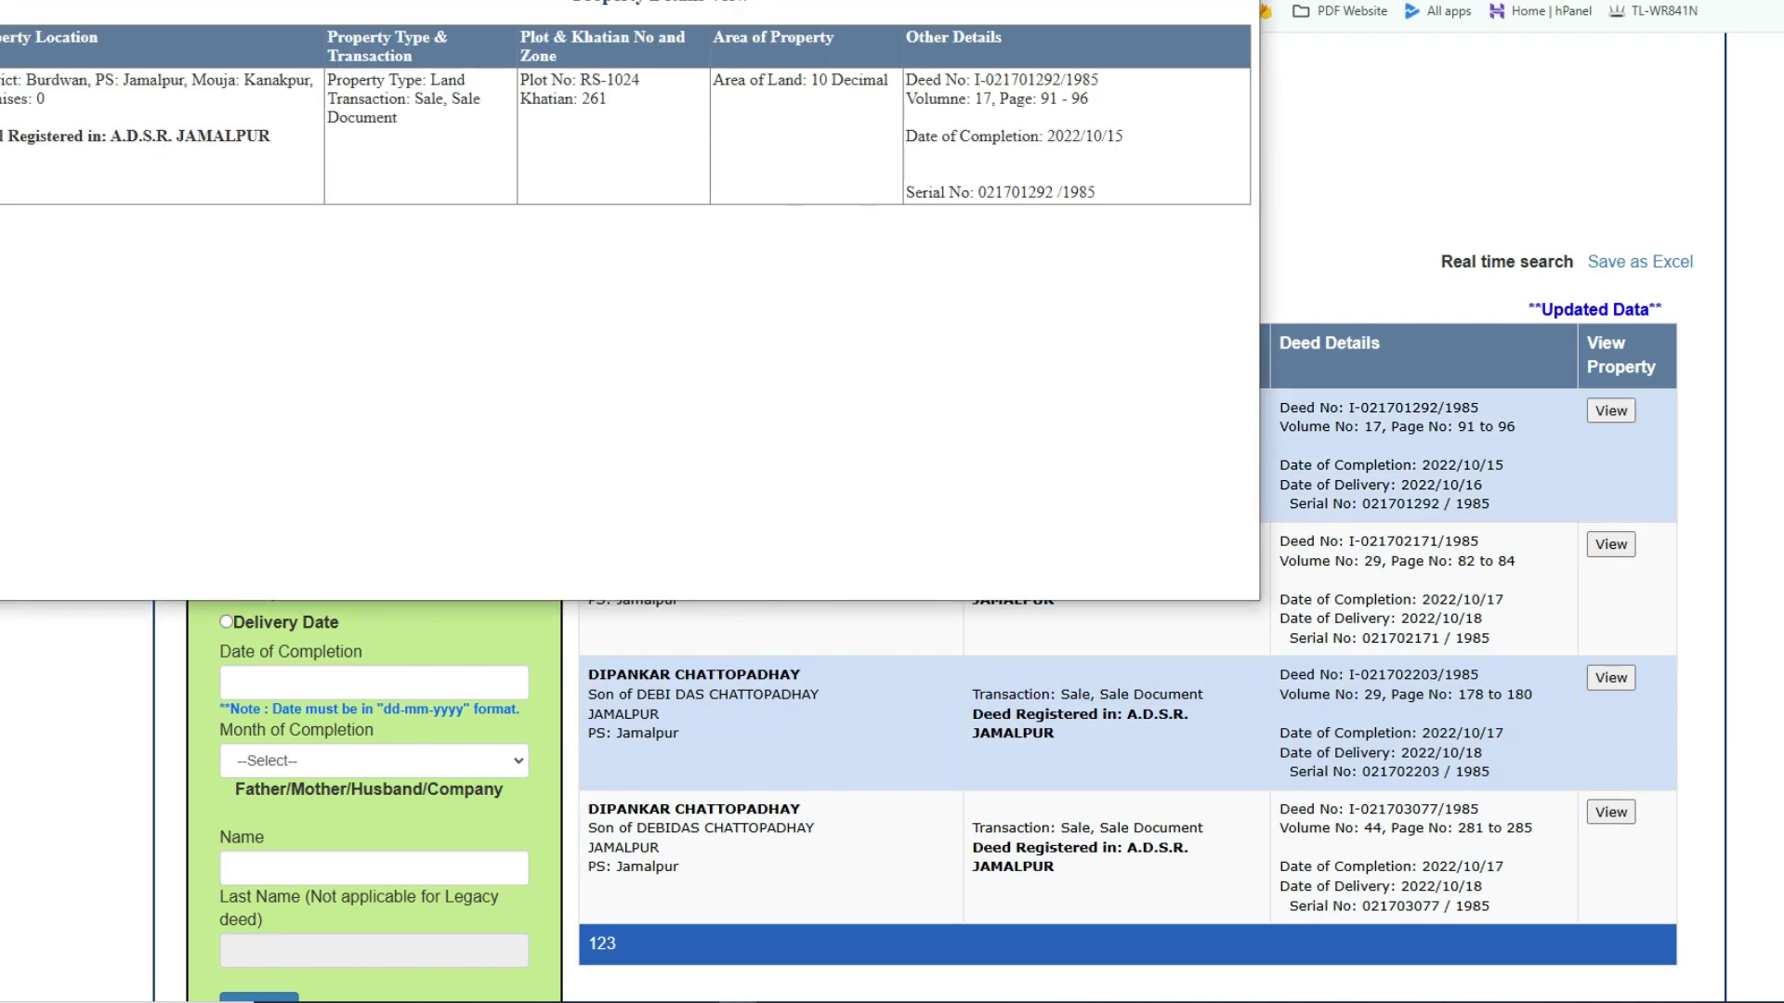
pyautogui.moveTo(727, 0); pyautogui.dragTo(1164, 238)
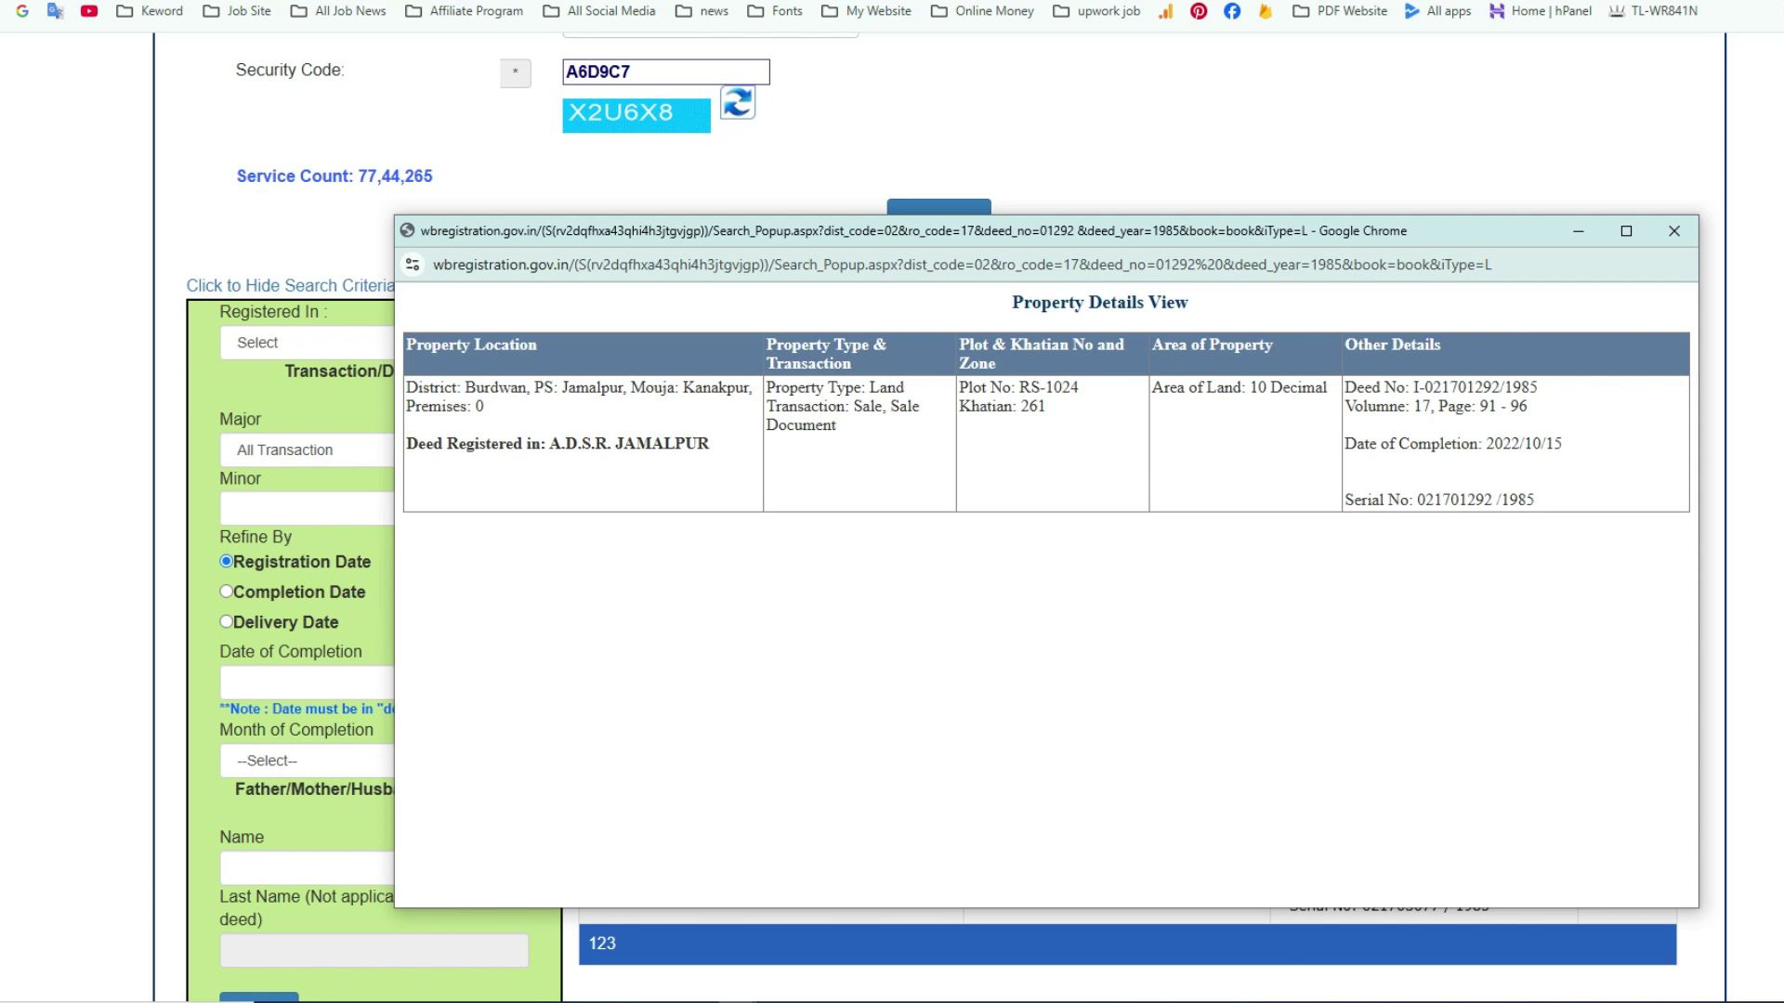
pyautogui.moveTo(1457, 386); pyautogui.dragTo(1499, 386)
# - Copy the deed number digits 01292 and close the Property Details window
pyautogui.rightClick(1479, 388)
pyautogui.click(1514, 415)
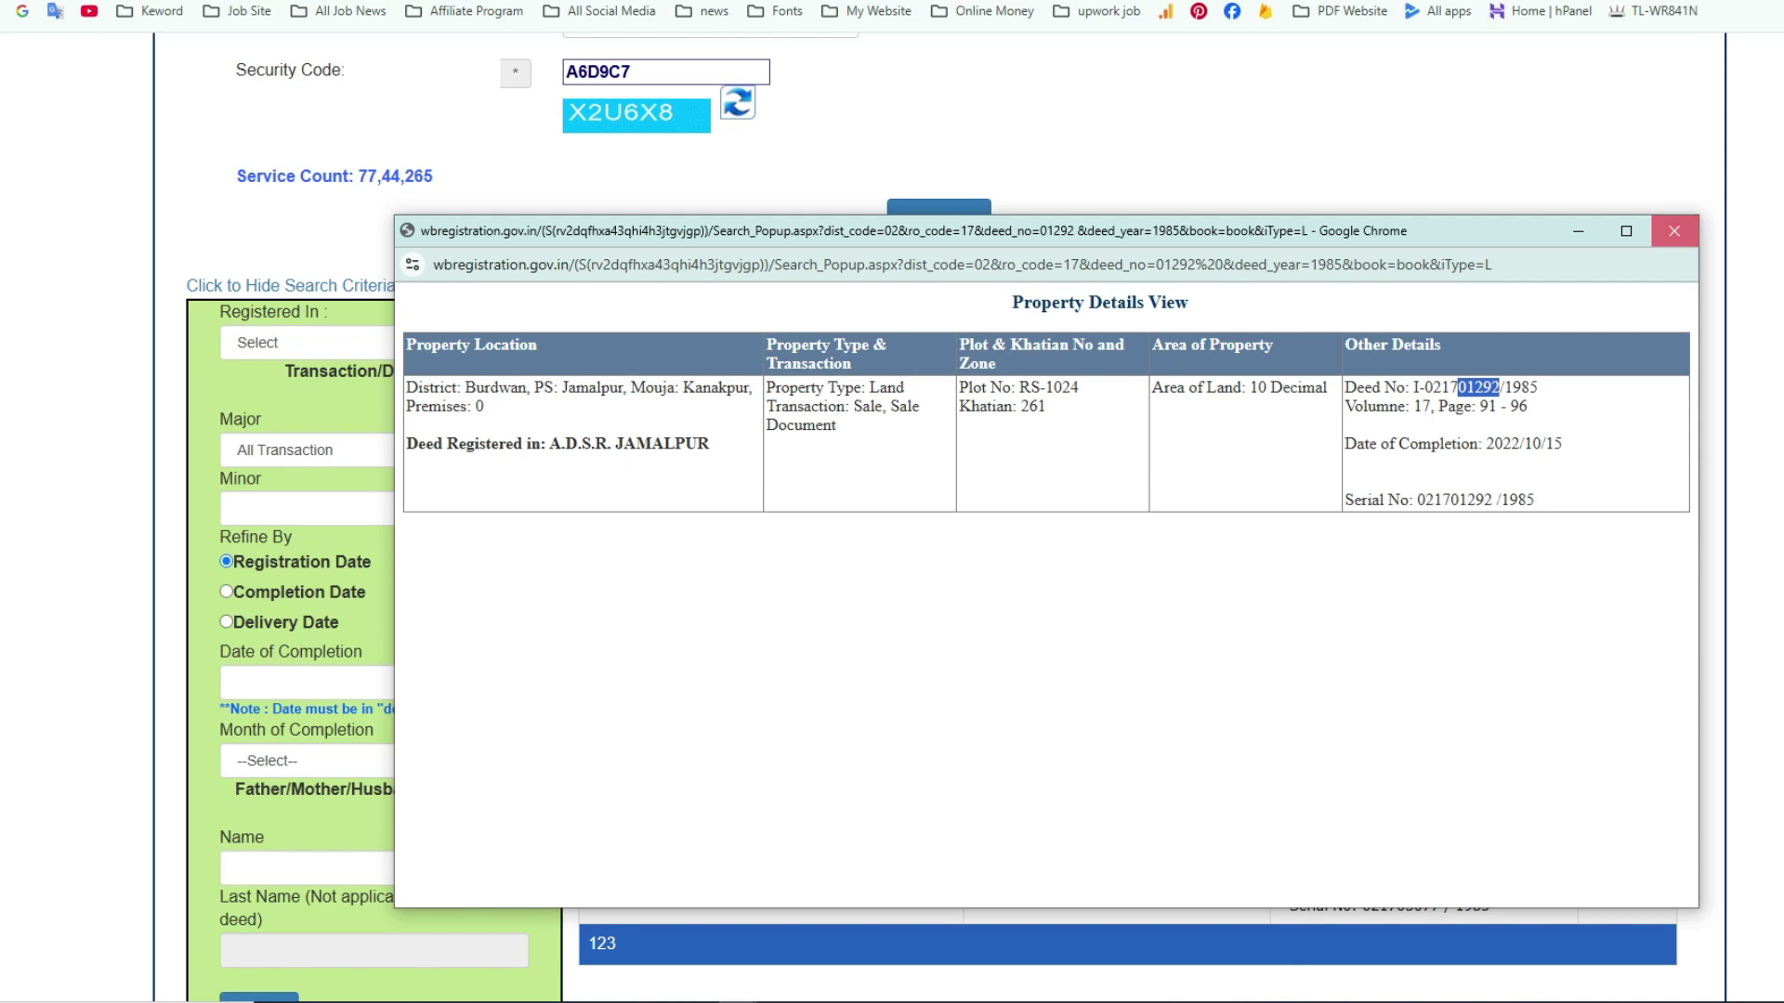
pyautogui.click(1674, 231)
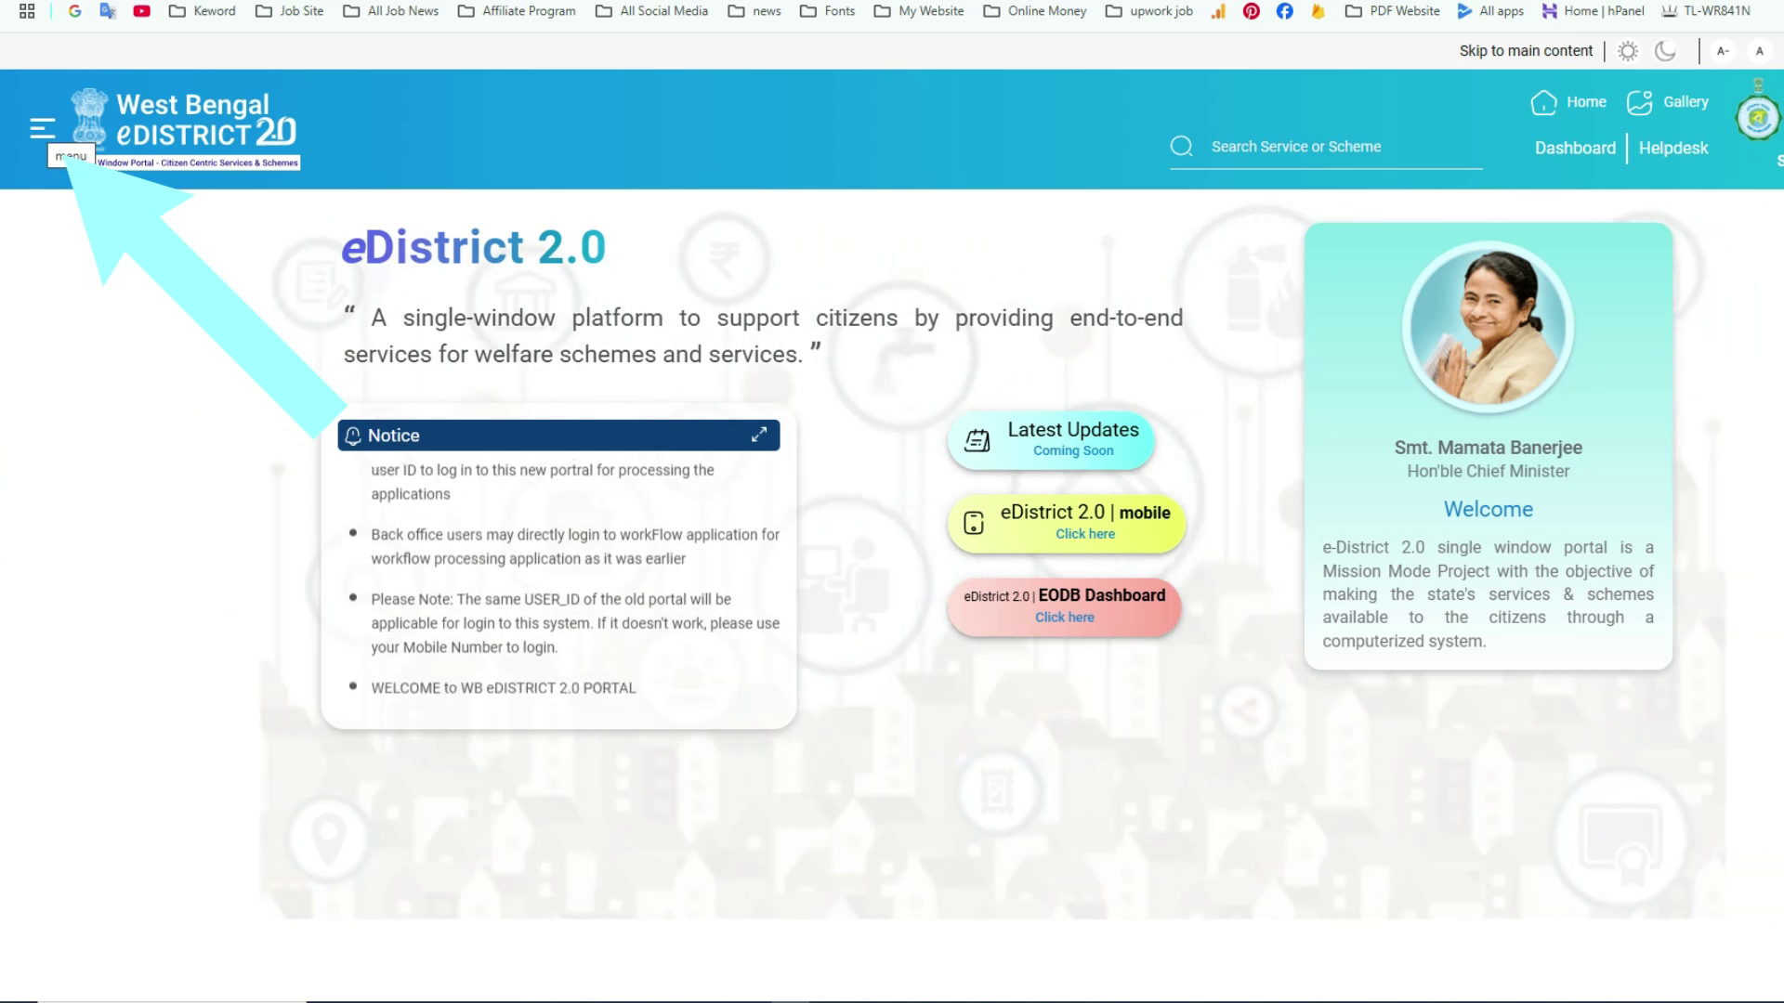
# - Show the Service Discovery list via the Services entry in the side navigation
pyautogui.click(43, 128)
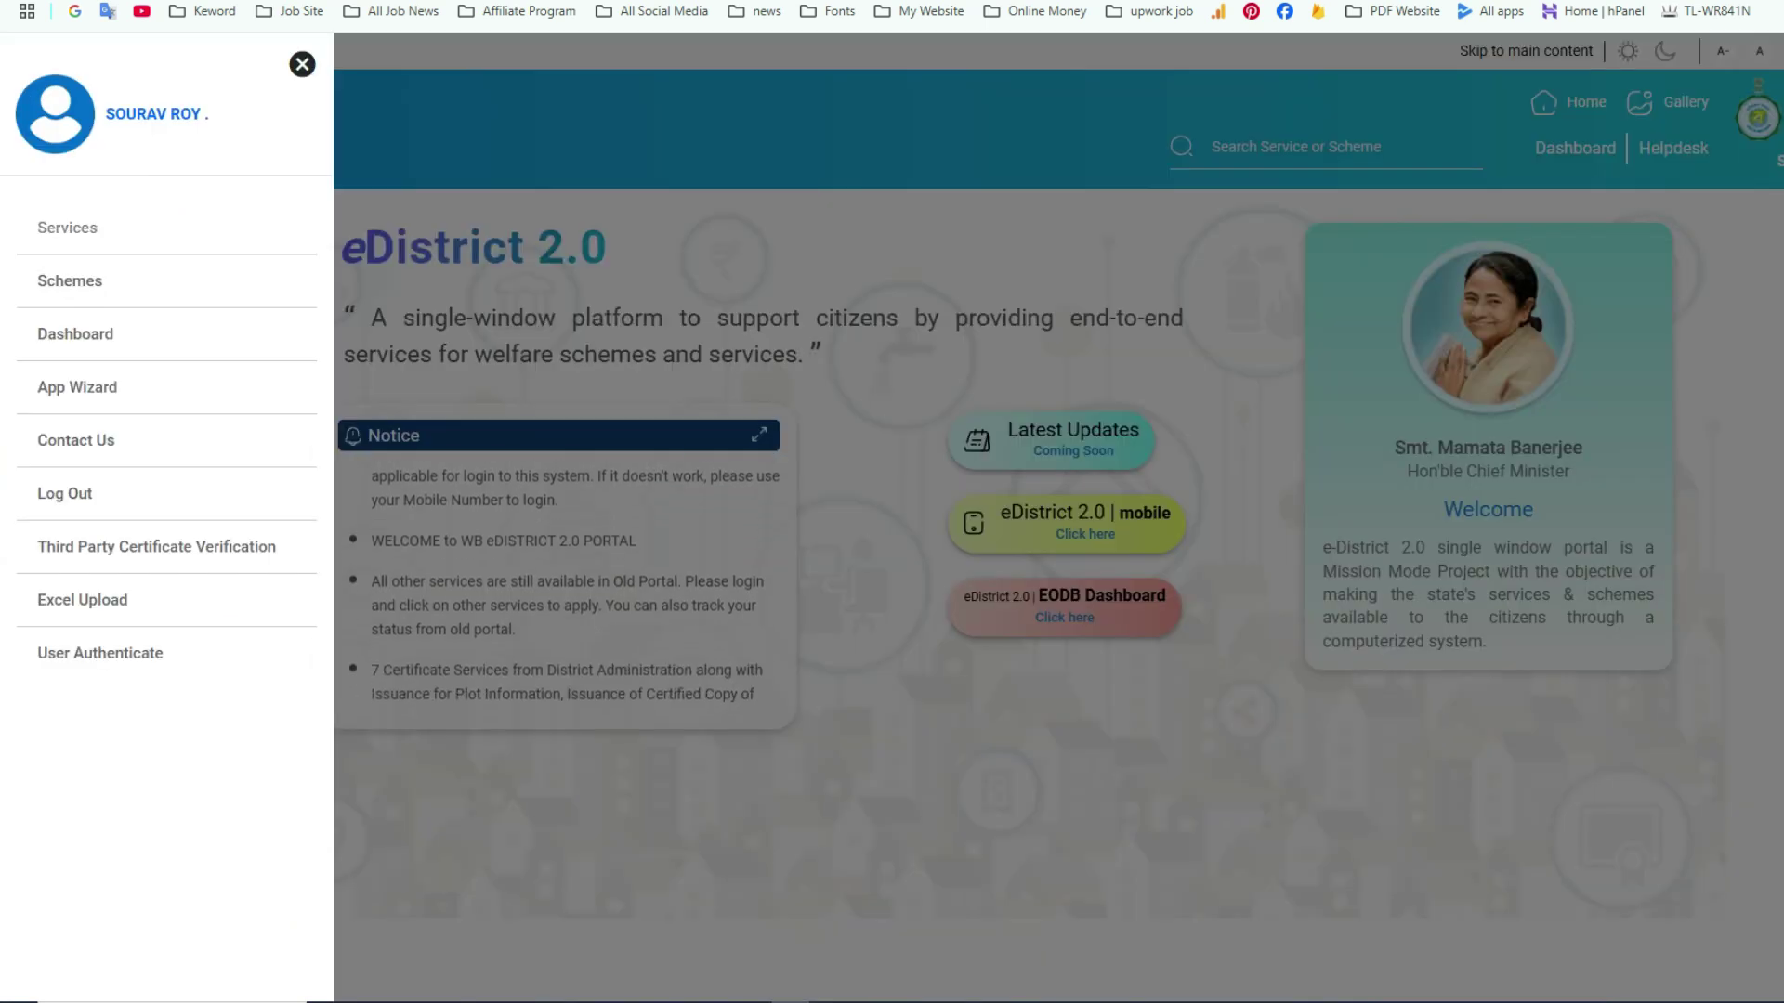
pyautogui.click(98, 229)
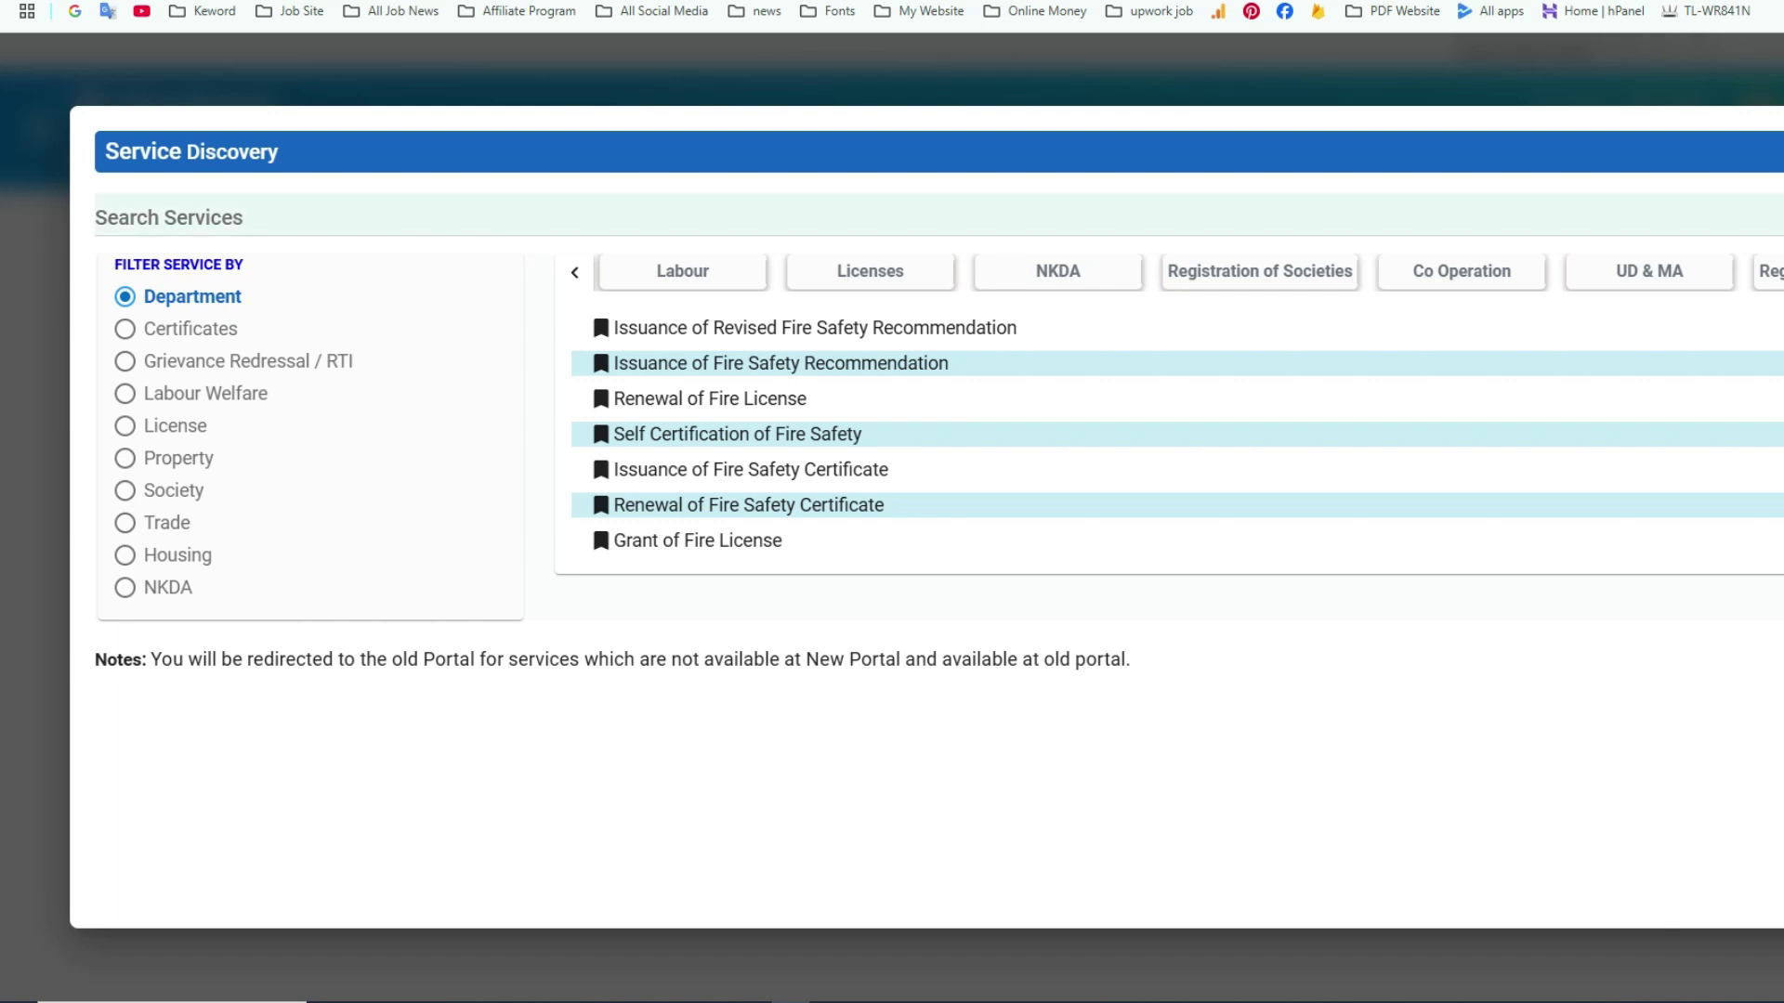
# - Search services for 'deed' and open Certified Copy of Registered Deed
pyautogui.click(169, 218)
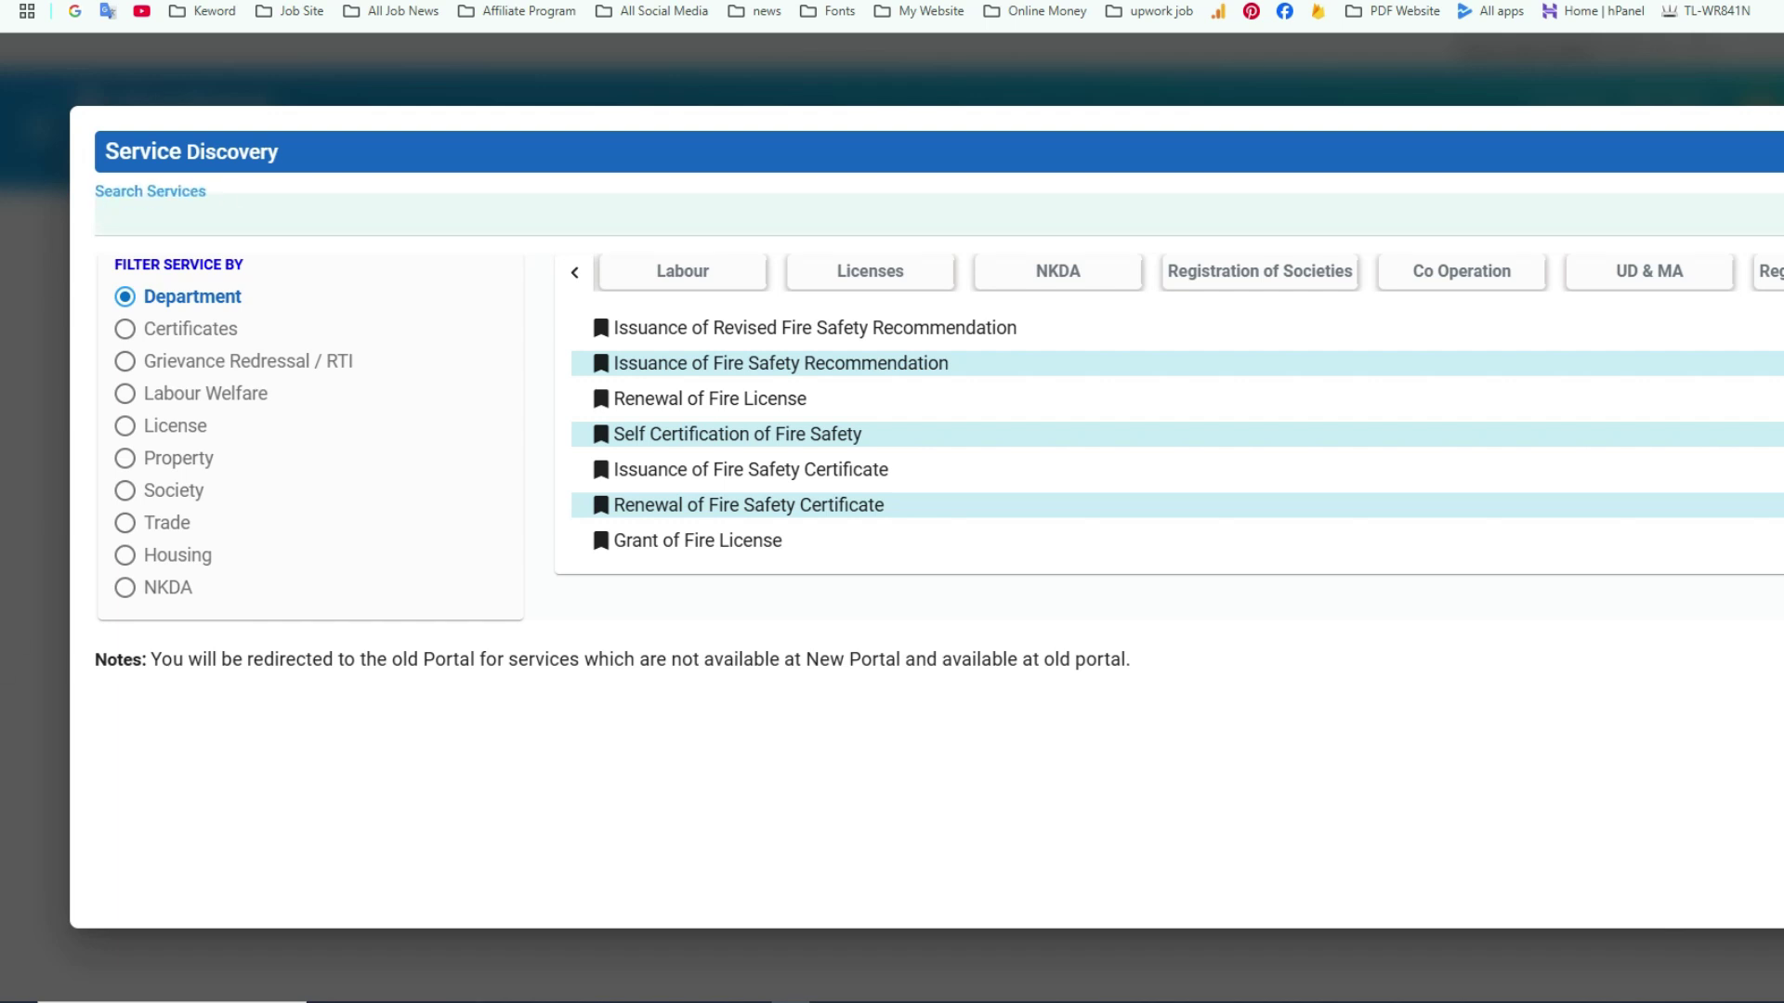
pyautogui.write('deed')
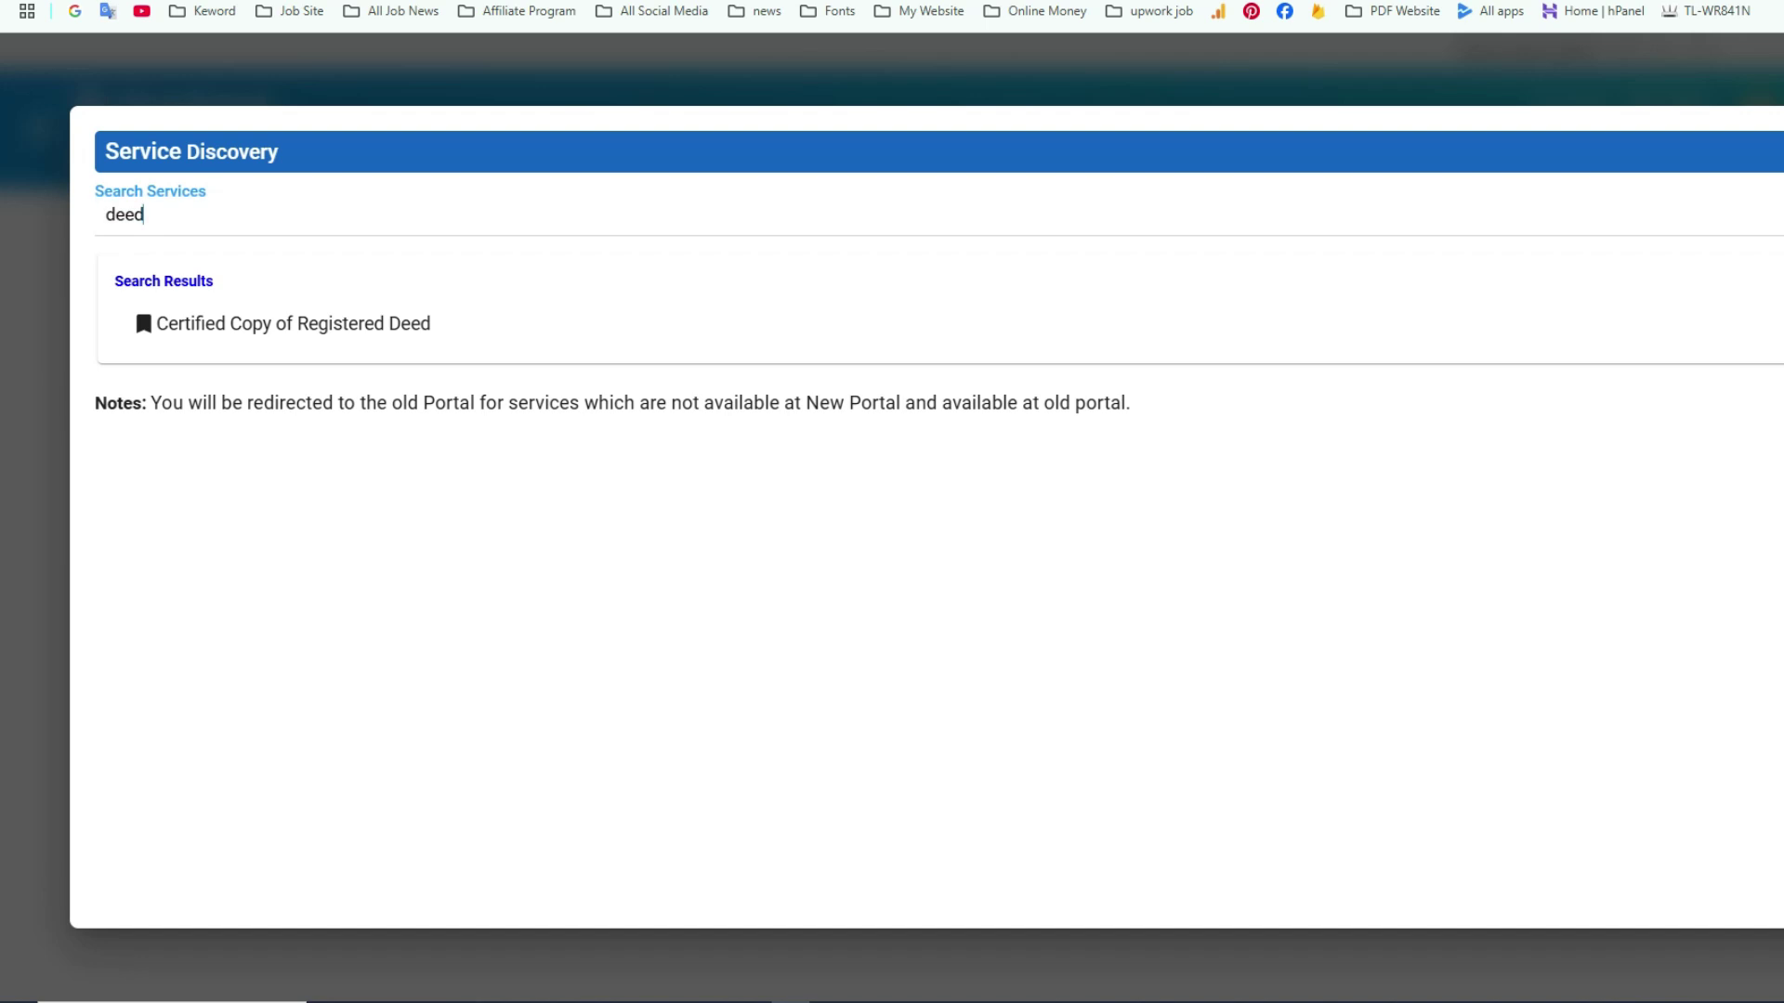
pyautogui.press('Down')
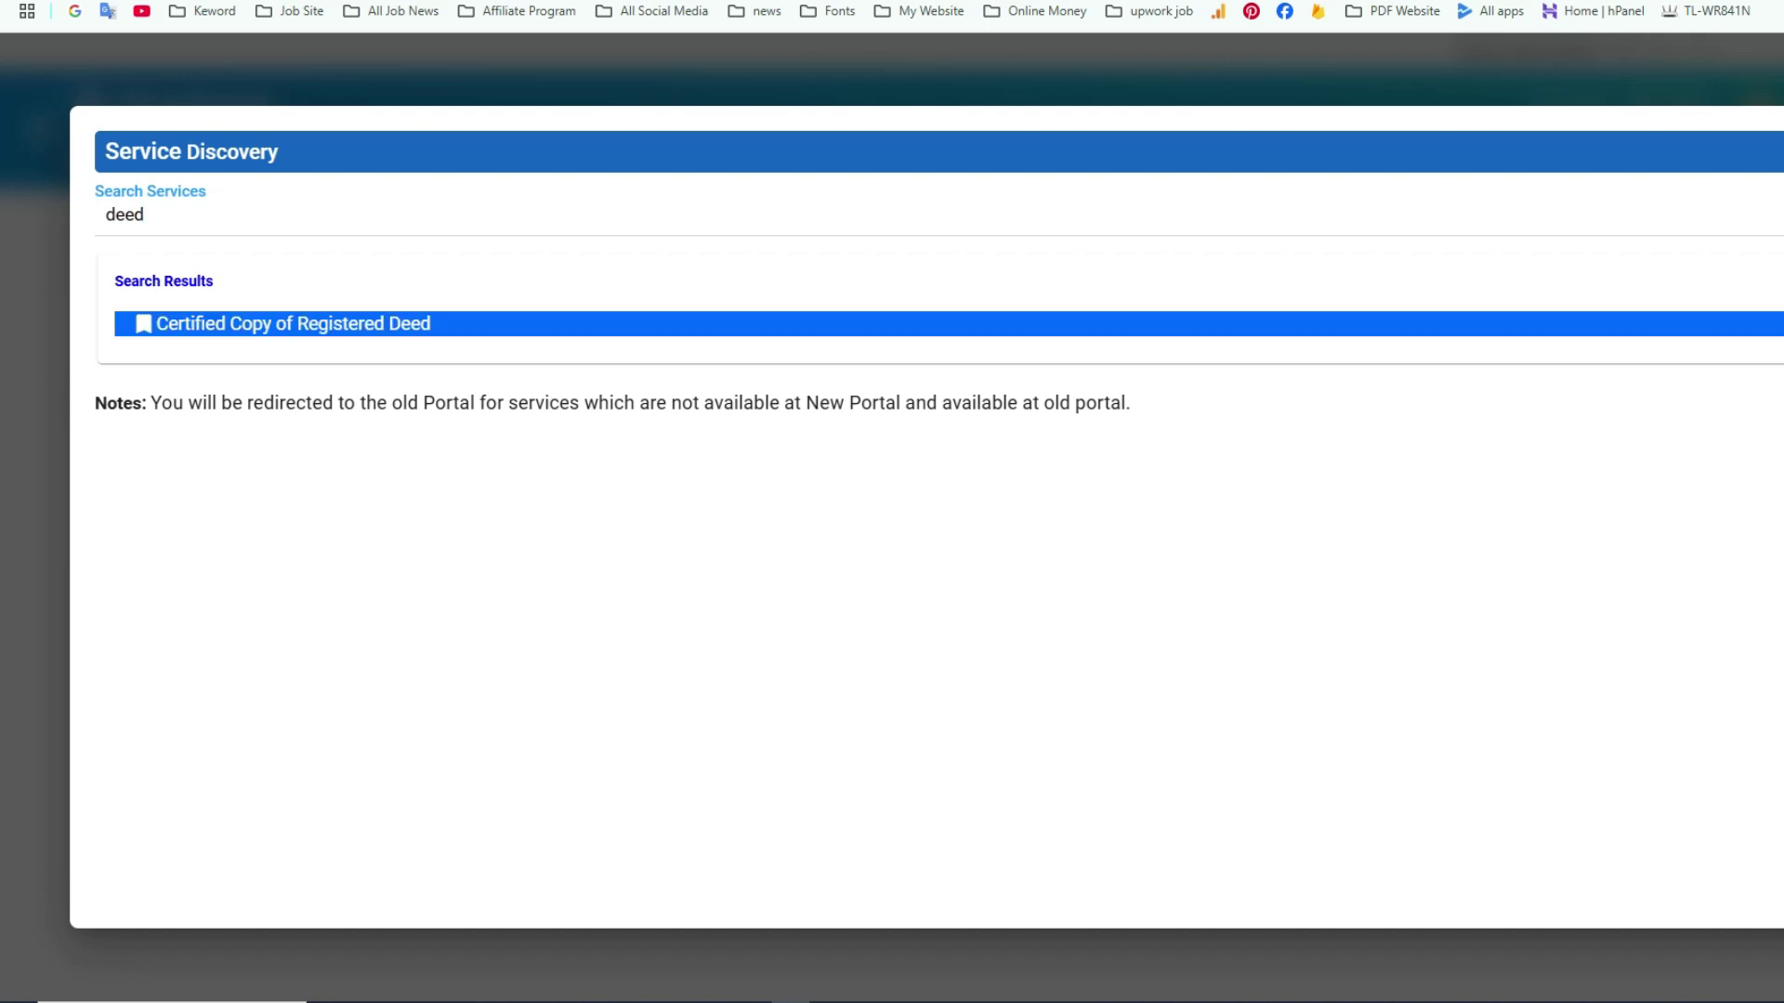
pyautogui.press('Return')
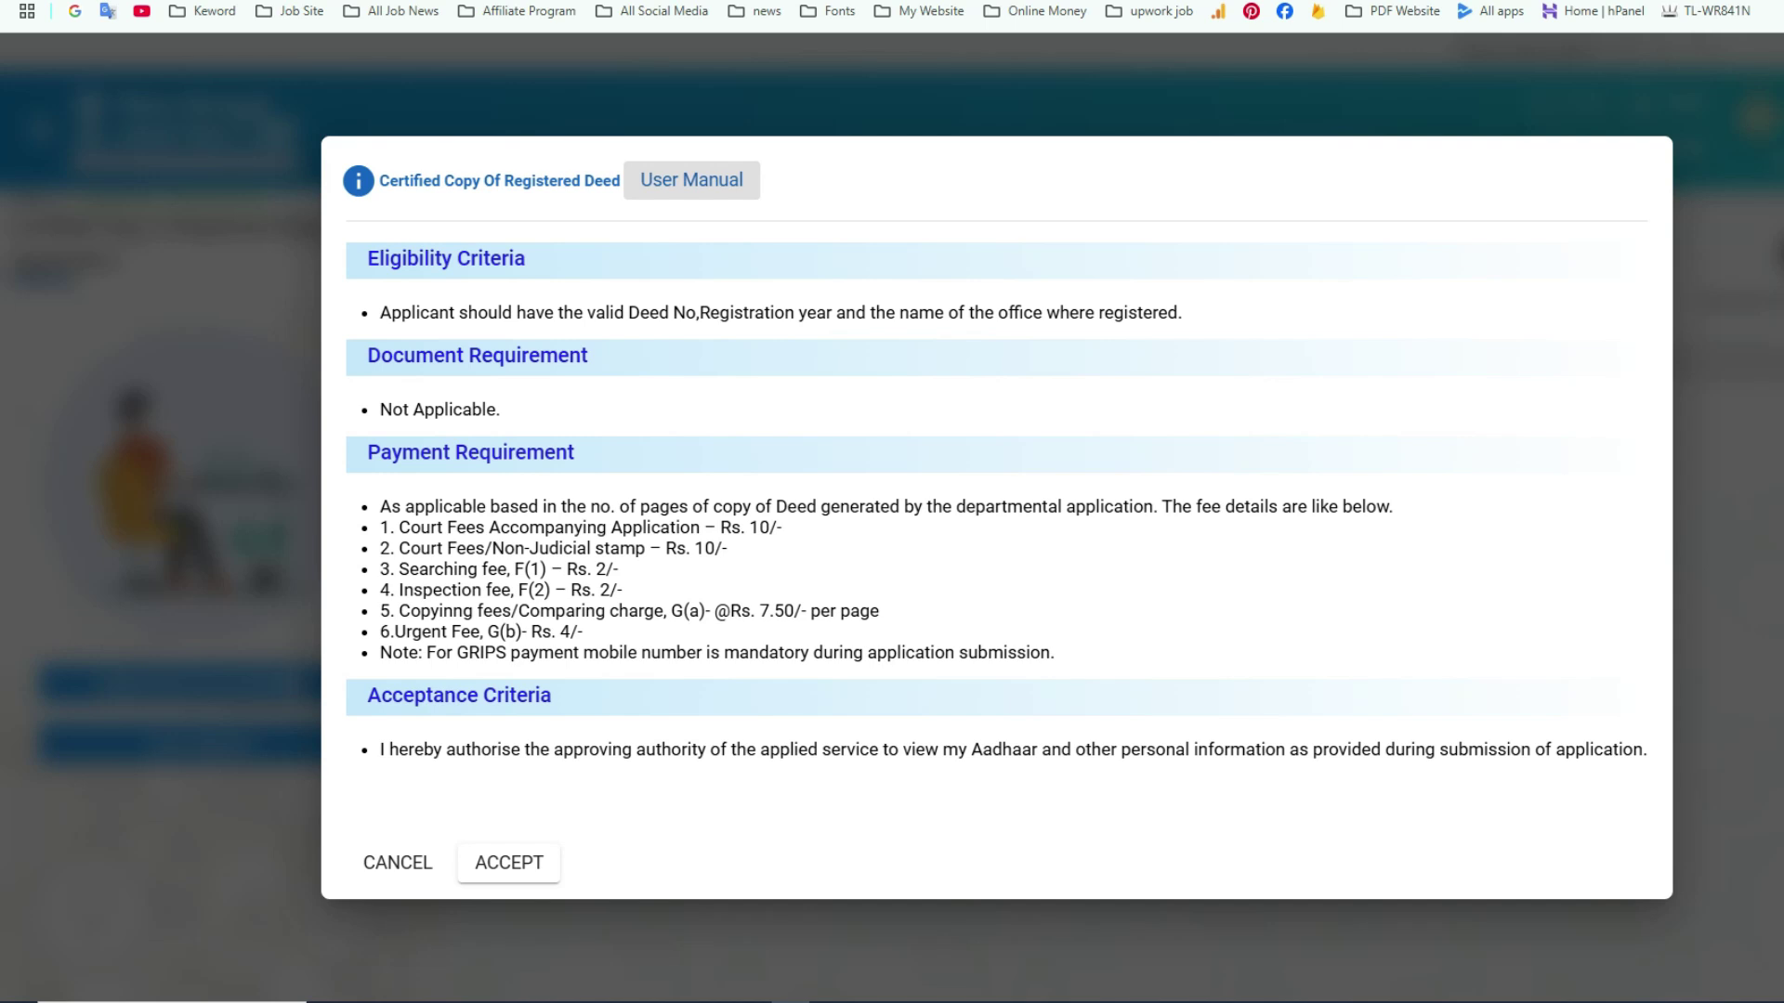
# - Accept the service terms, choose Certified Copy of Registered Deed as the application and save
pyautogui.click(509, 863)
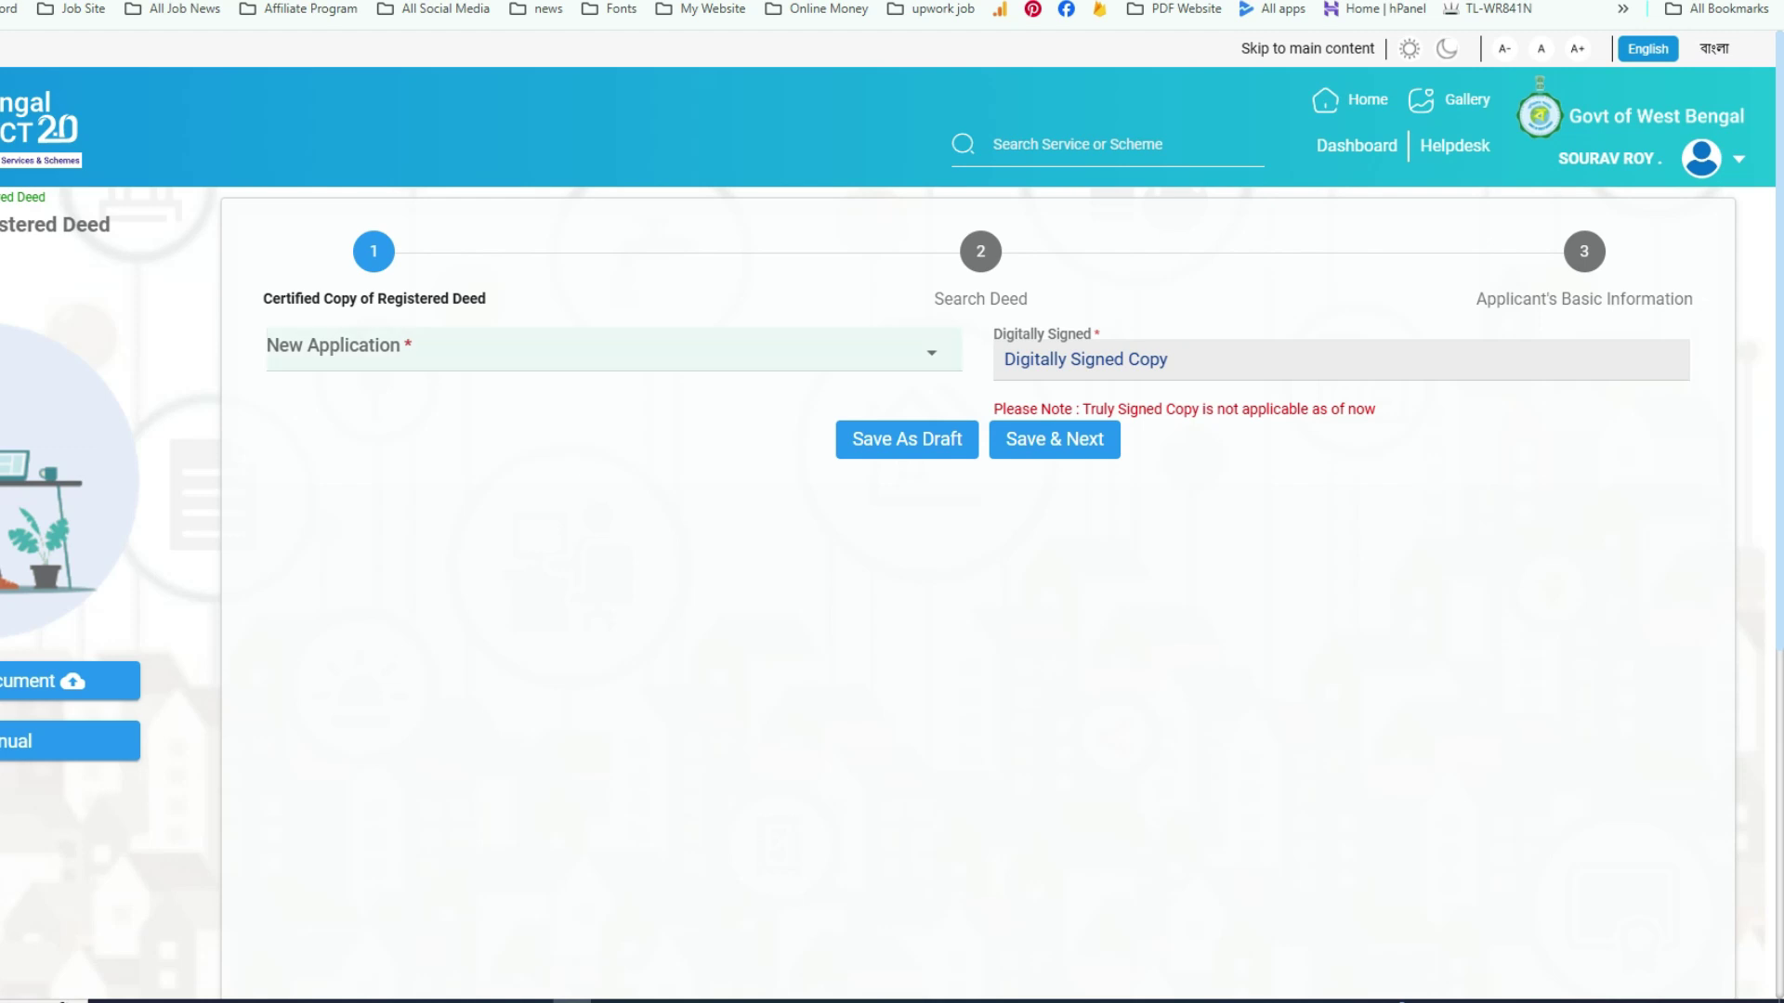
pyautogui.click(282, 349)
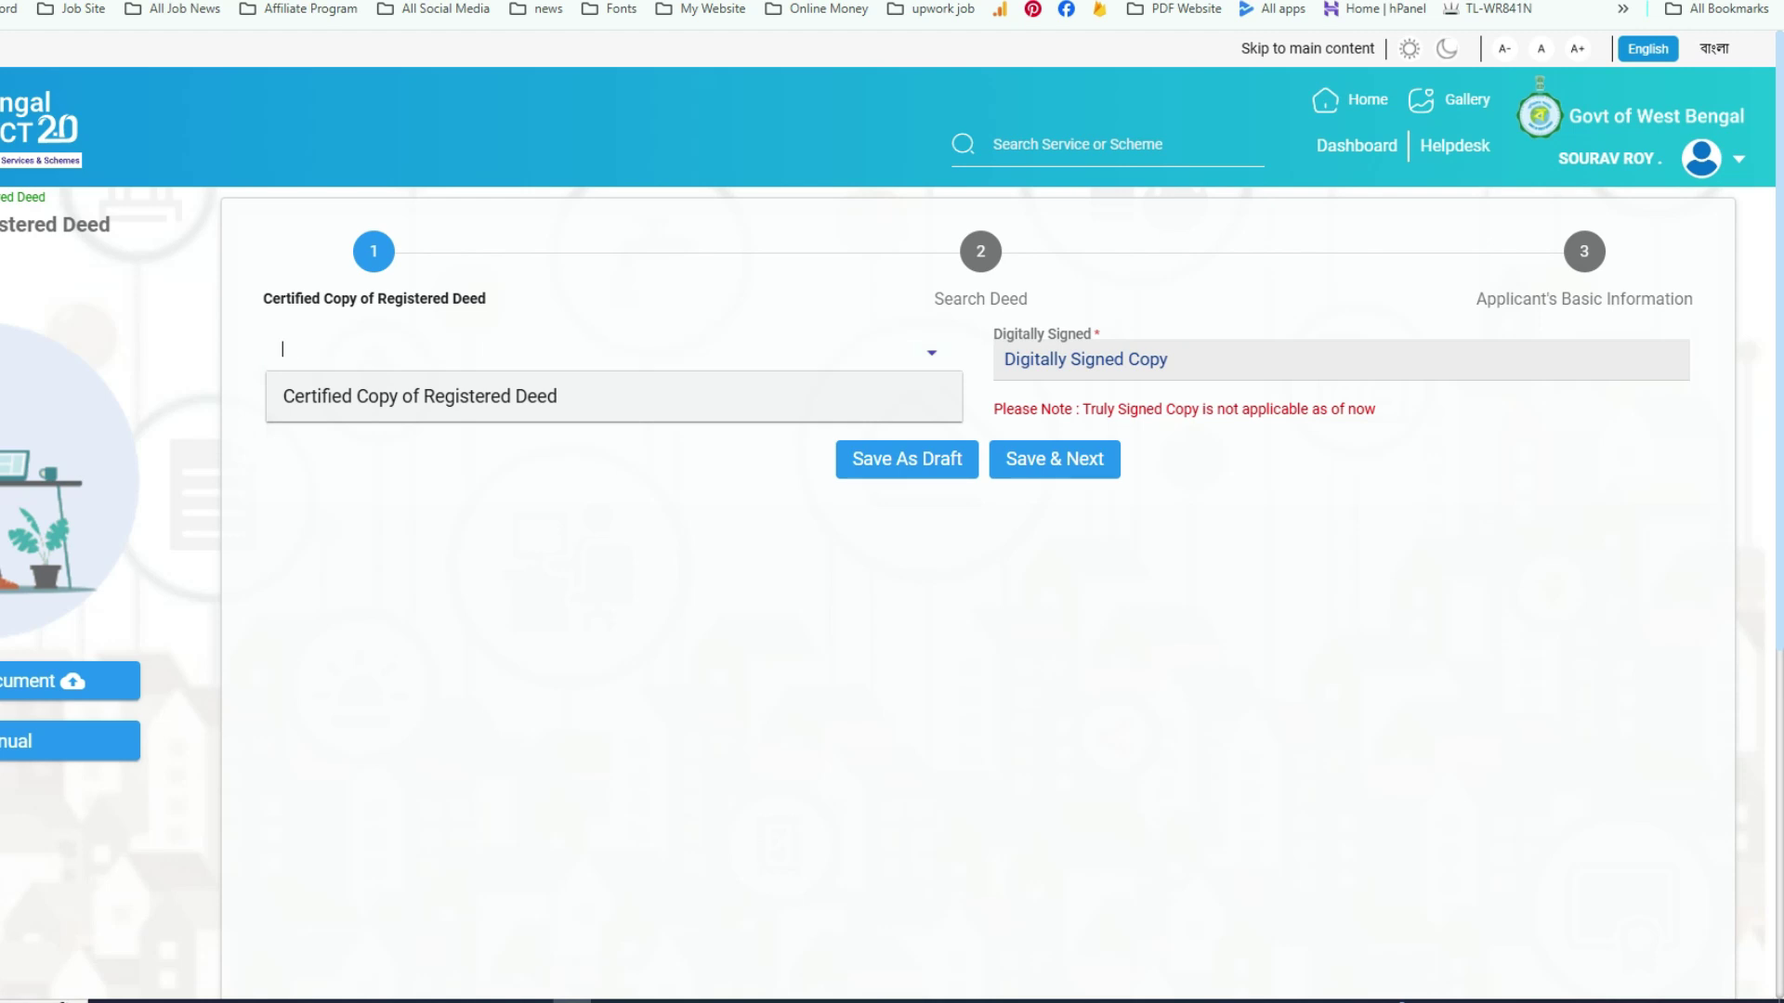
pyautogui.press('Return')
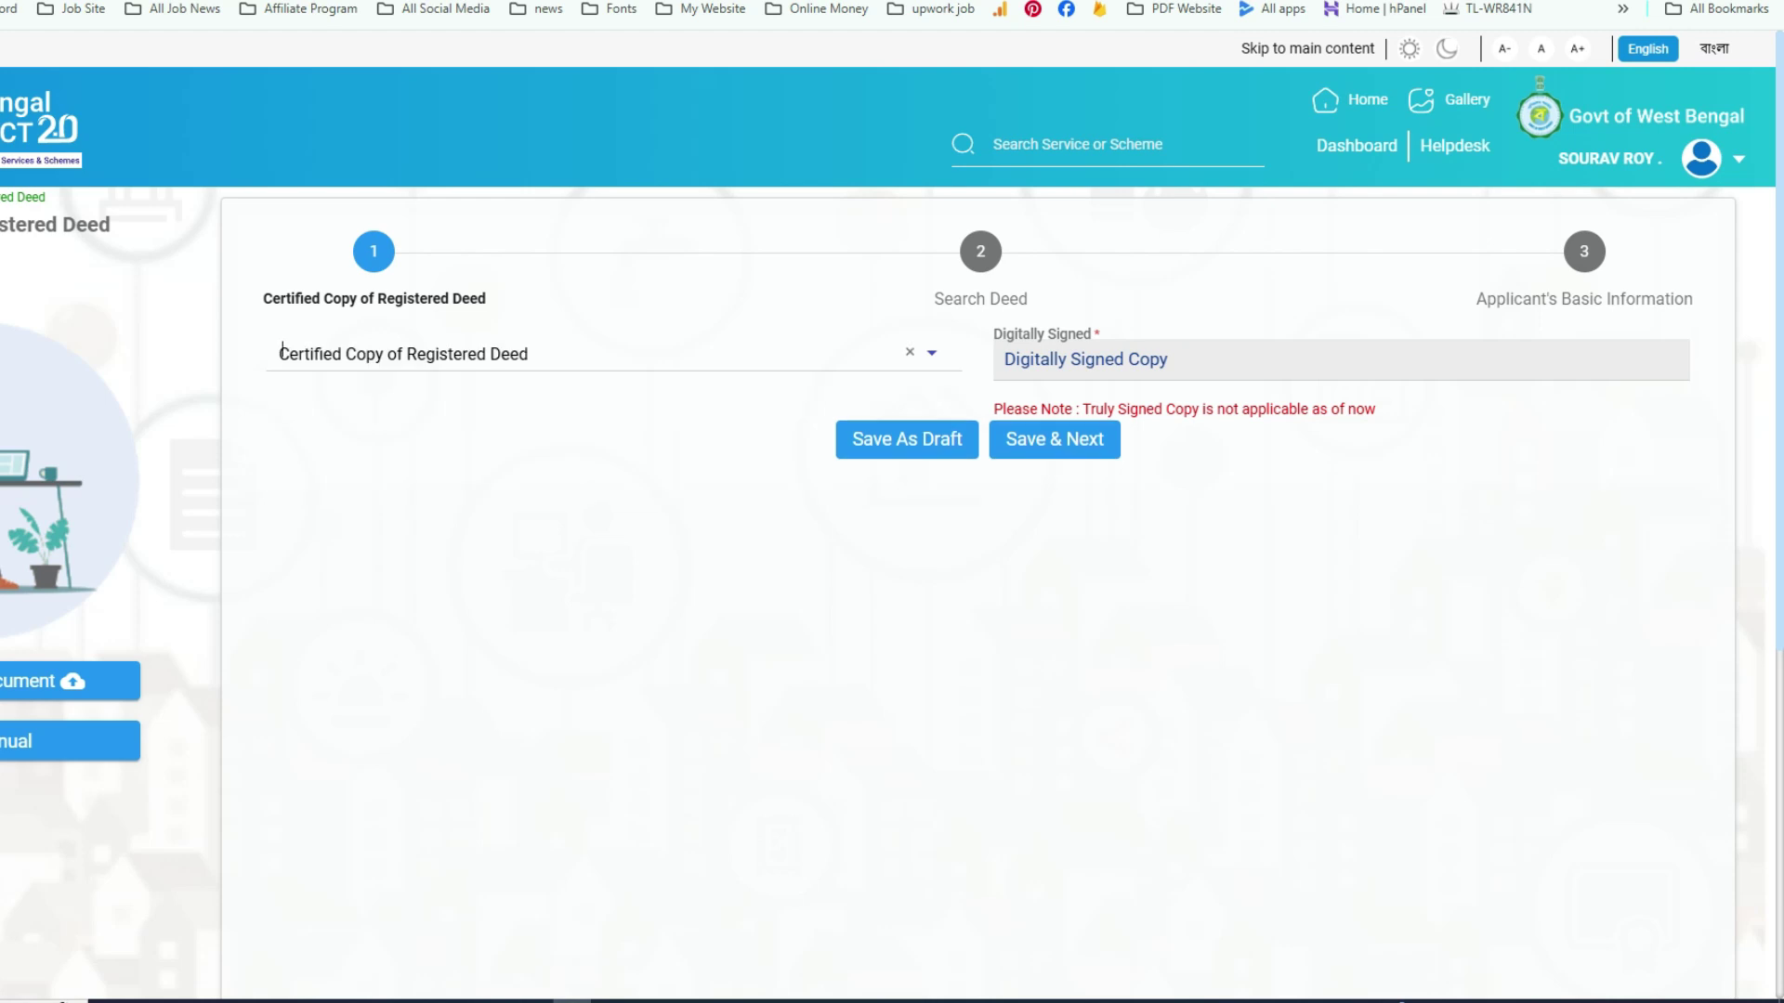
pyautogui.click(1069, 440)
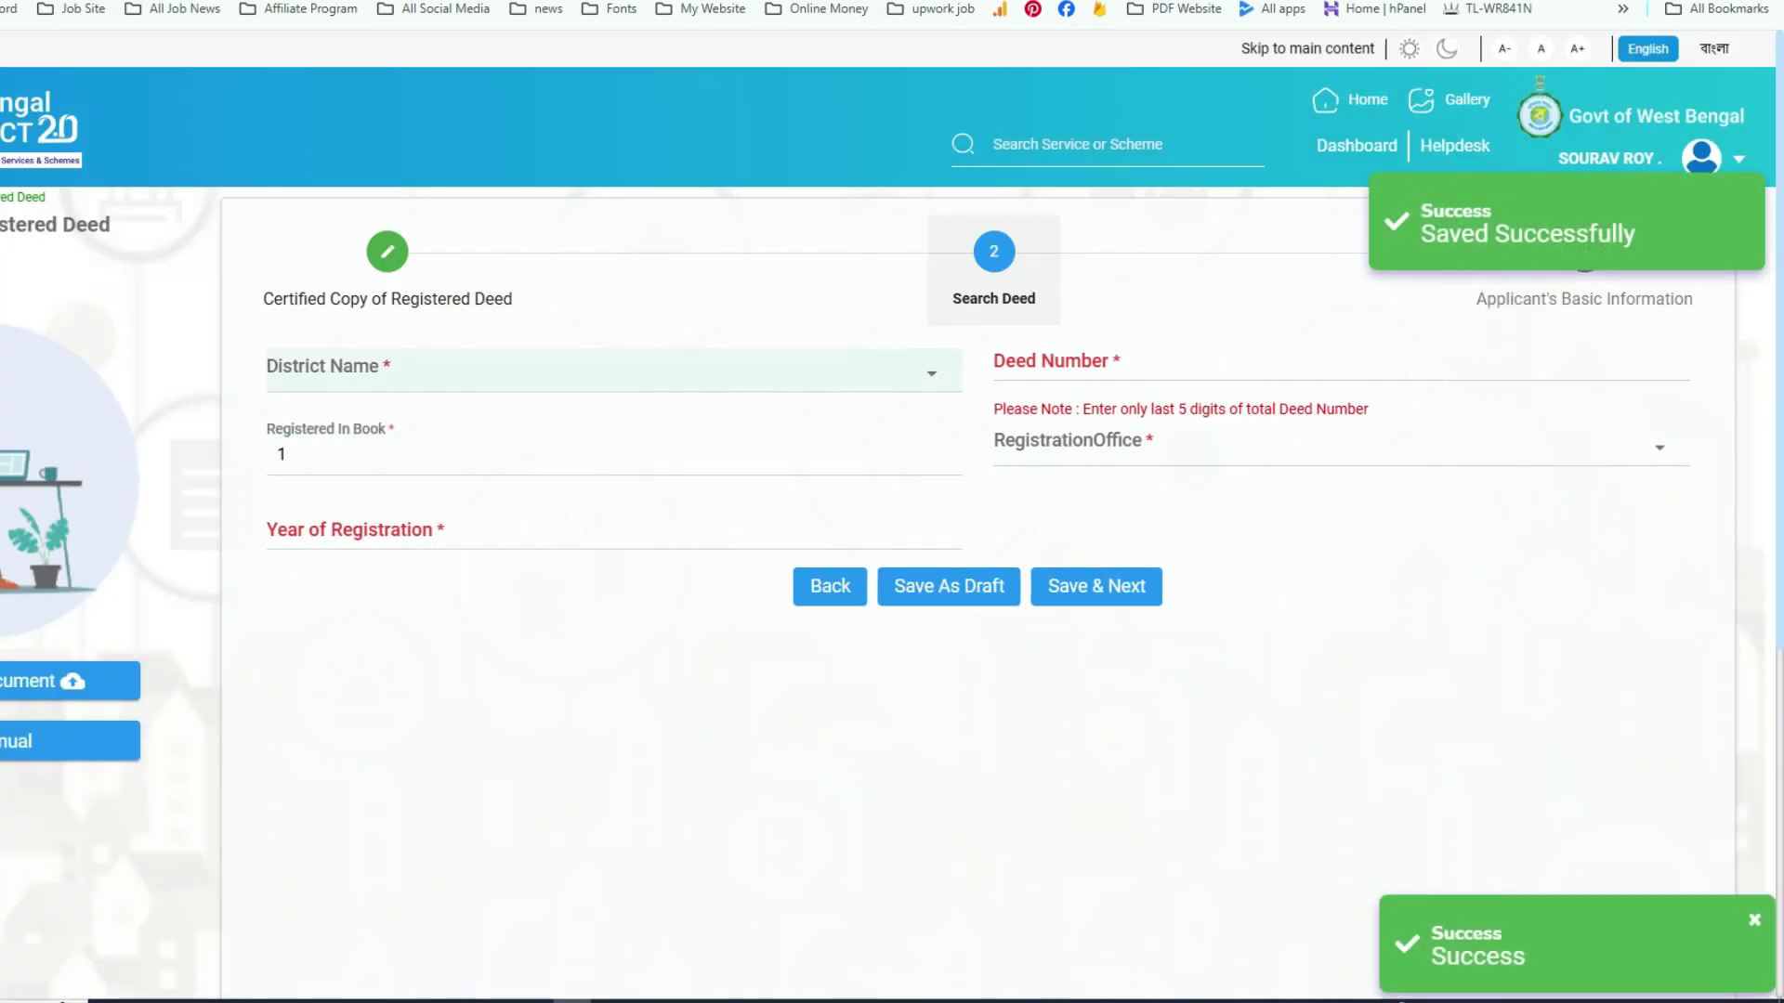
# - Set the district to Purba Bardhaman and the deed number to 01292
pyautogui.click(594, 370)
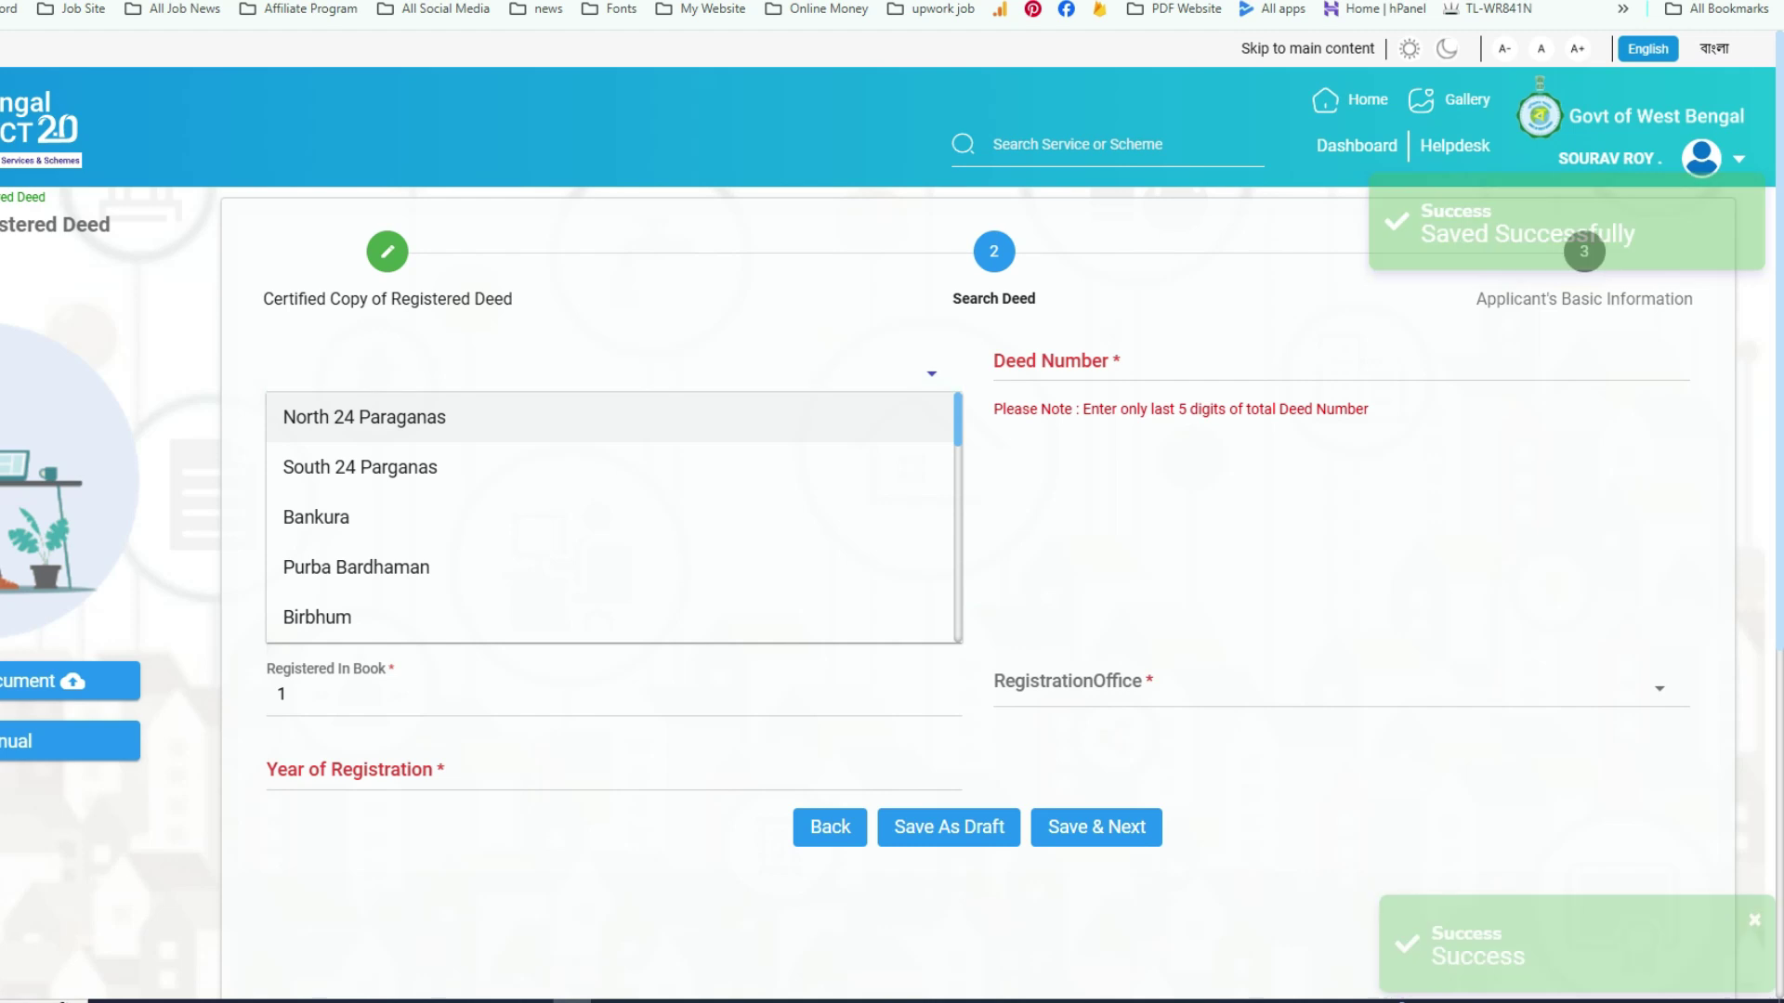
pyautogui.click(356, 567)
pyautogui.press('Tab')
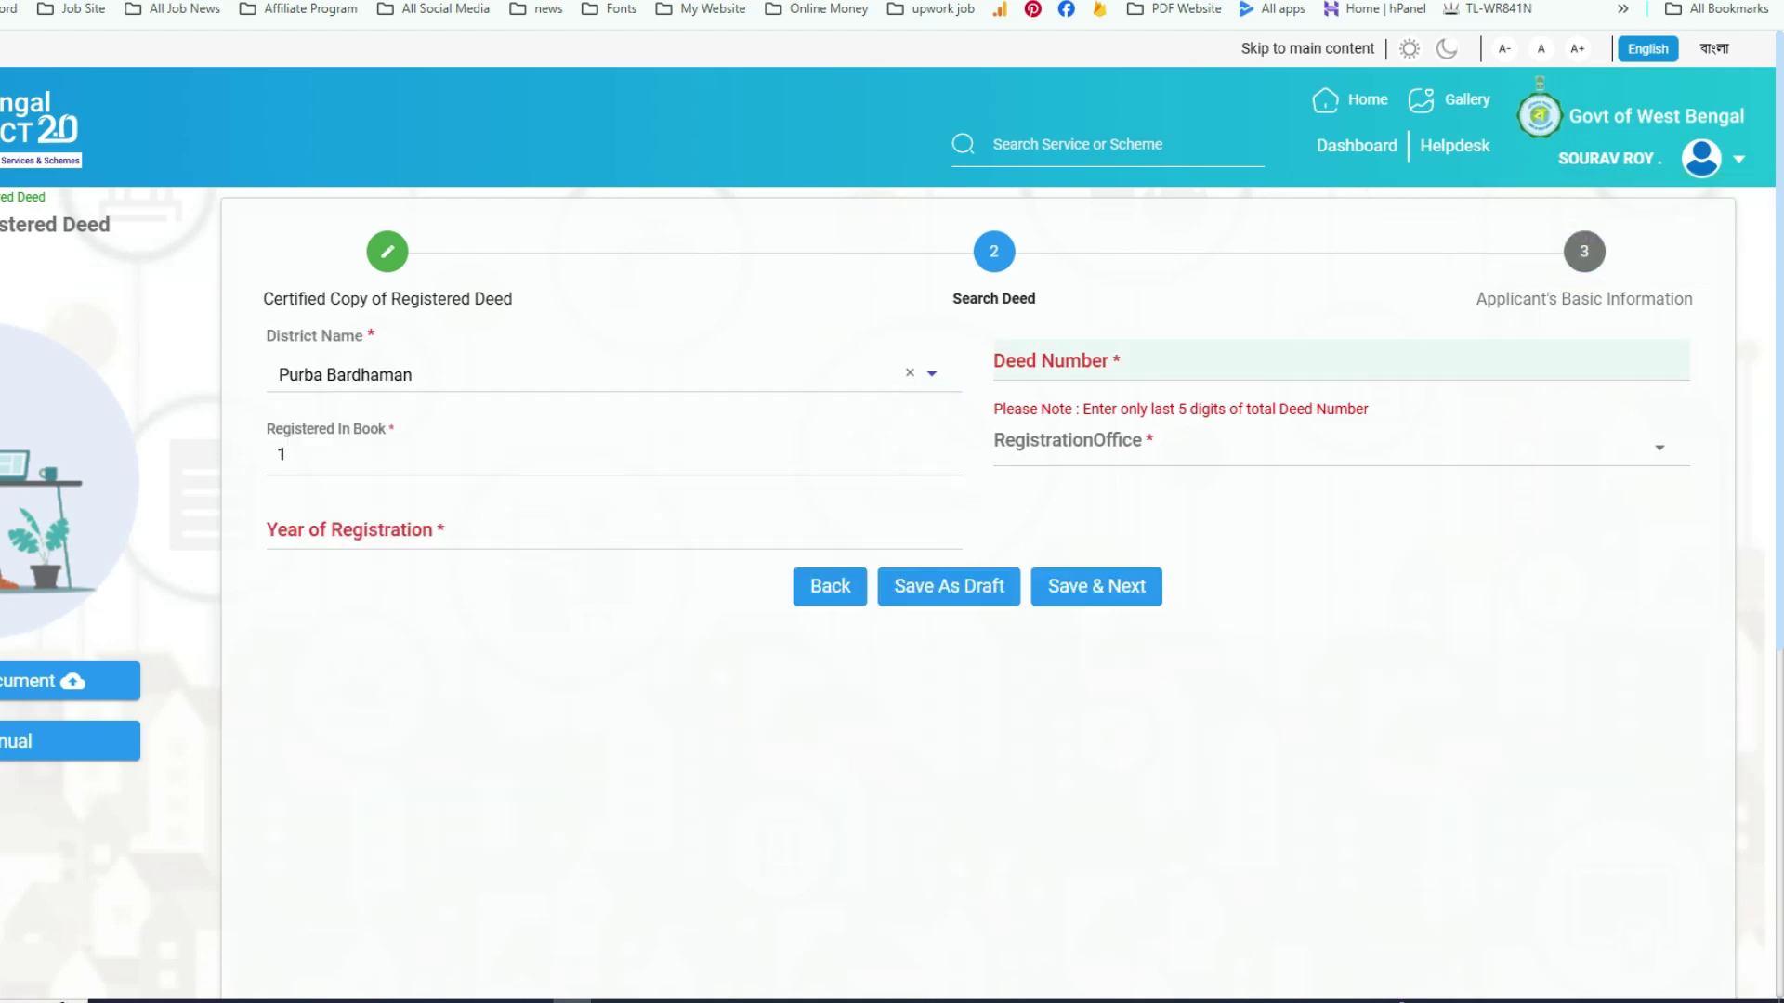
pyautogui.press('Tab')
# - Choose JAMALPUR (A.D.S.R.) as registration office and start the year, erasing a mistyped 1998
pyautogui.press('Tab')
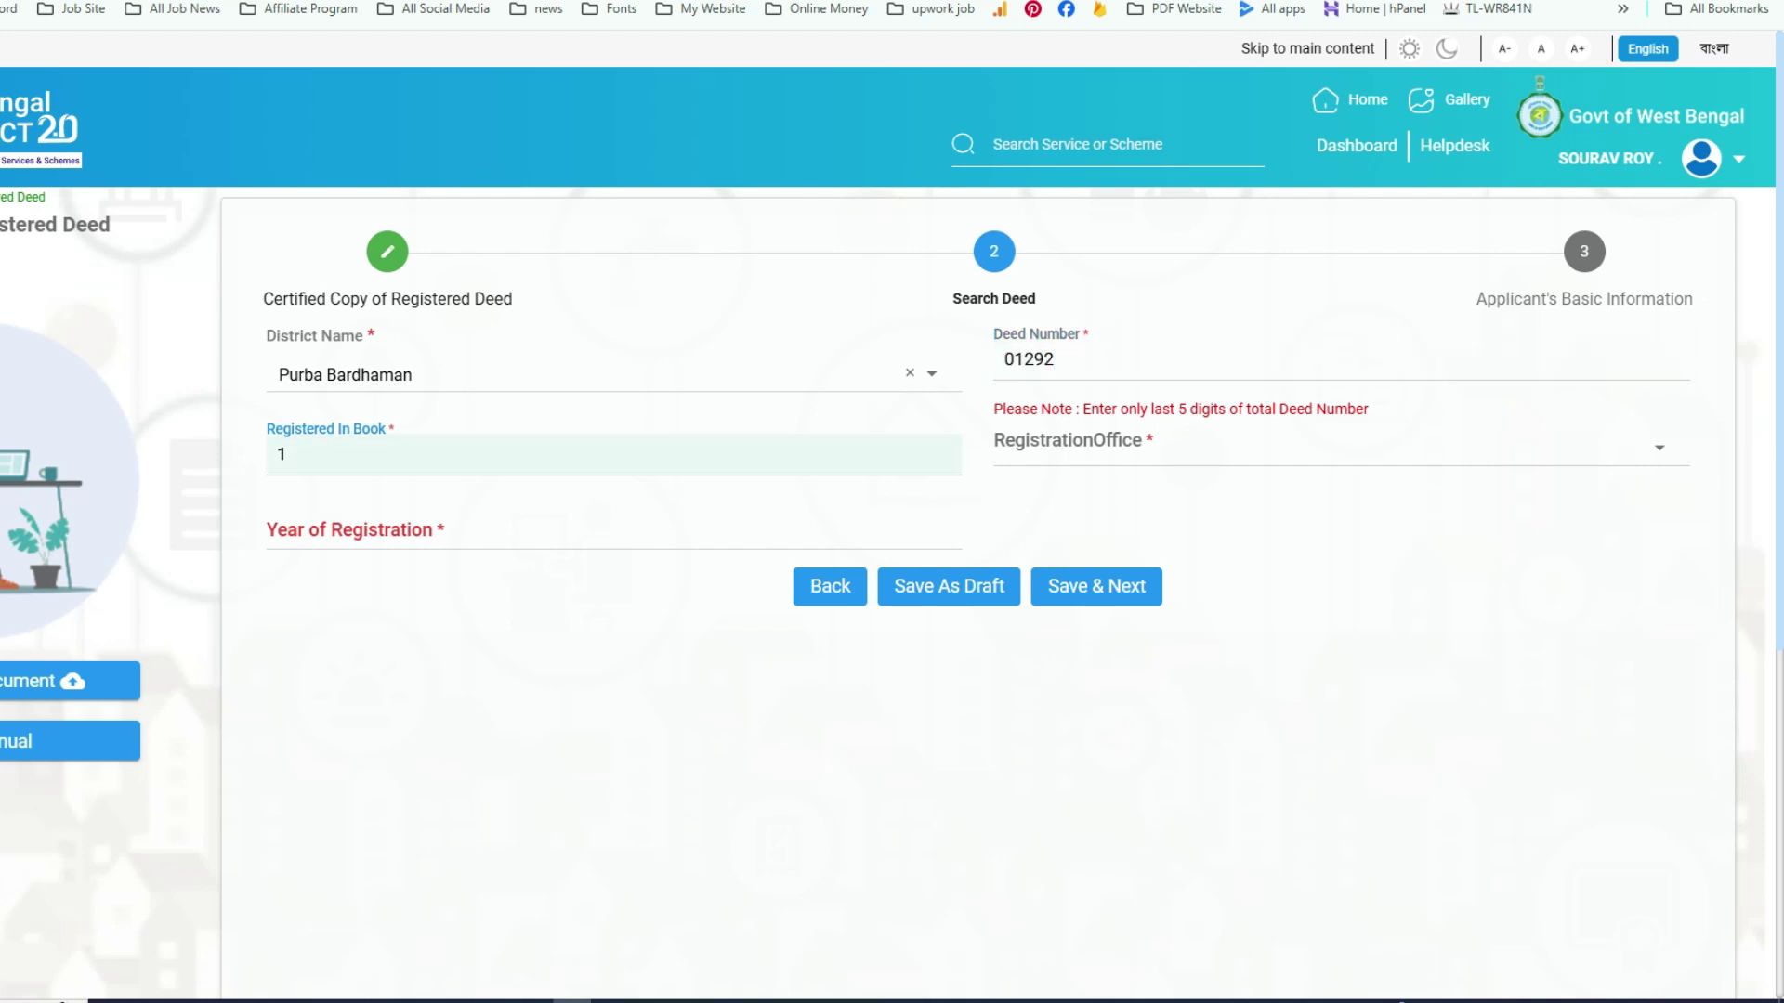
pyautogui.press('Tab')
pyautogui.press('Tab')
pyautogui.press('Down')
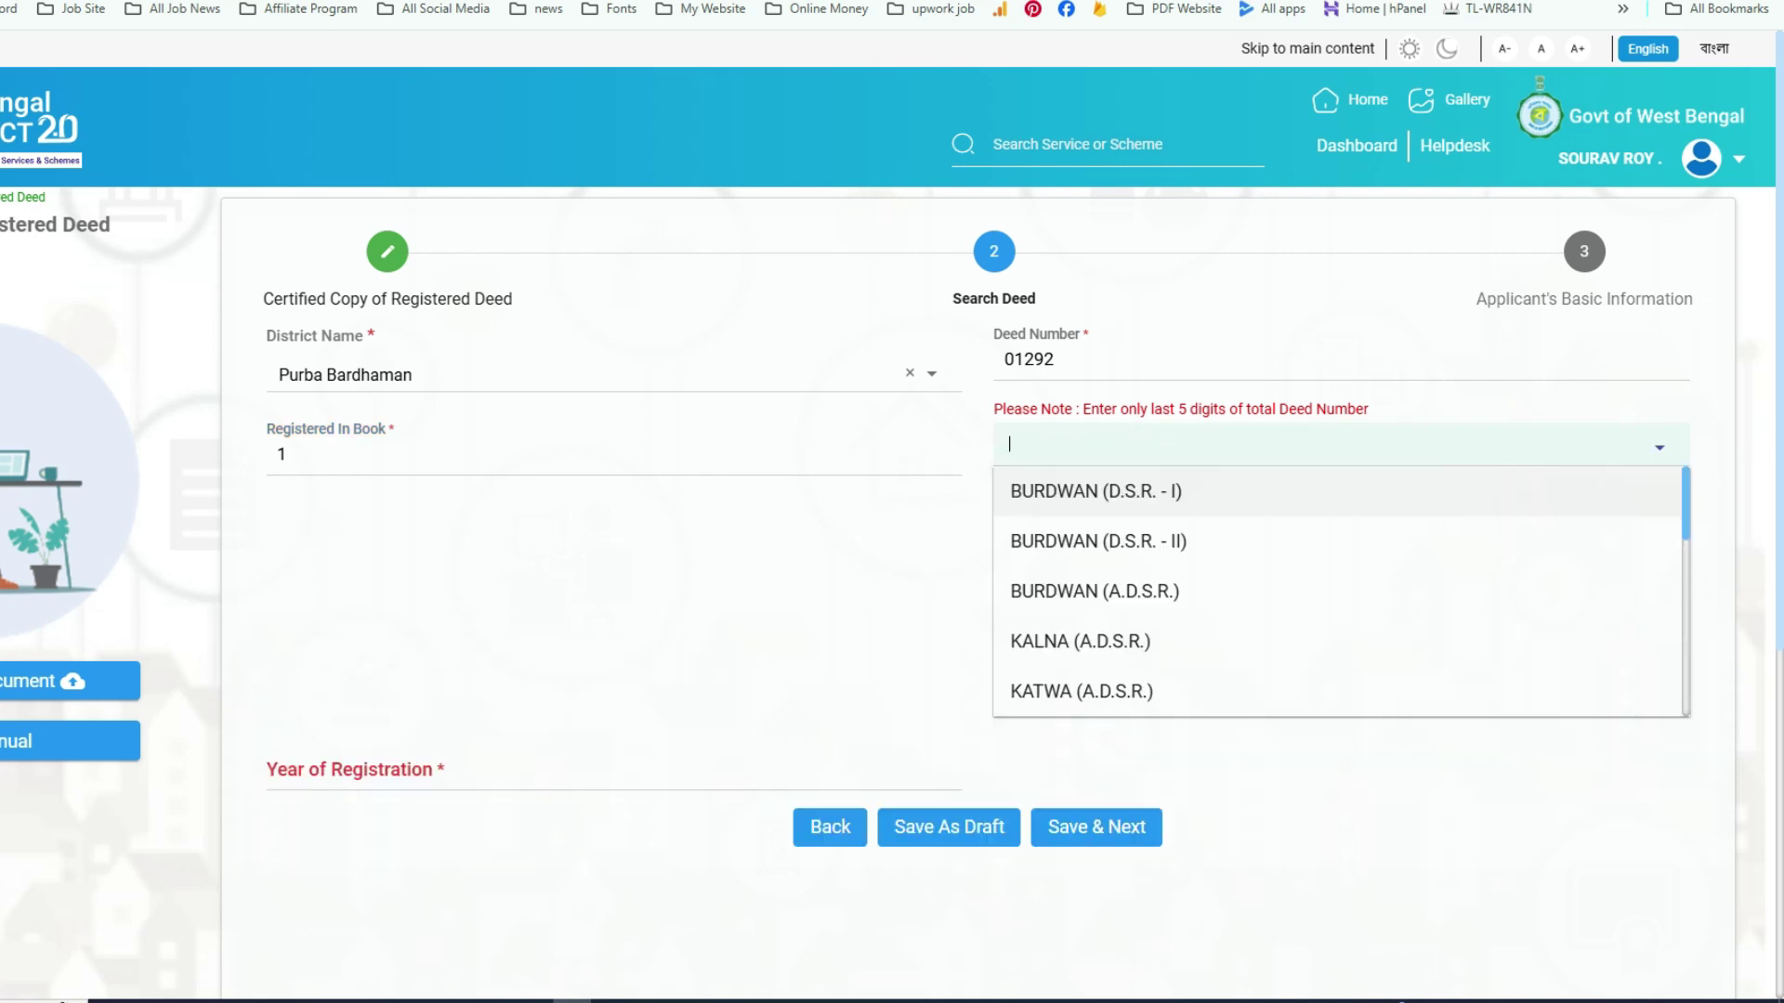
pyautogui.press('Down')
pyautogui.press('Down')
pyautogui.press('Down')
pyautogui.press('Down')
pyautogui.press('Down')
pyautogui.press('Down')
pyautogui.press('Down')
pyautogui.press('Down')
pyautogui.press('Down')
pyautogui.press('Down')
pyautogui.press('Down')
pyautogui.press('Down')
pyautogui.press('Down')
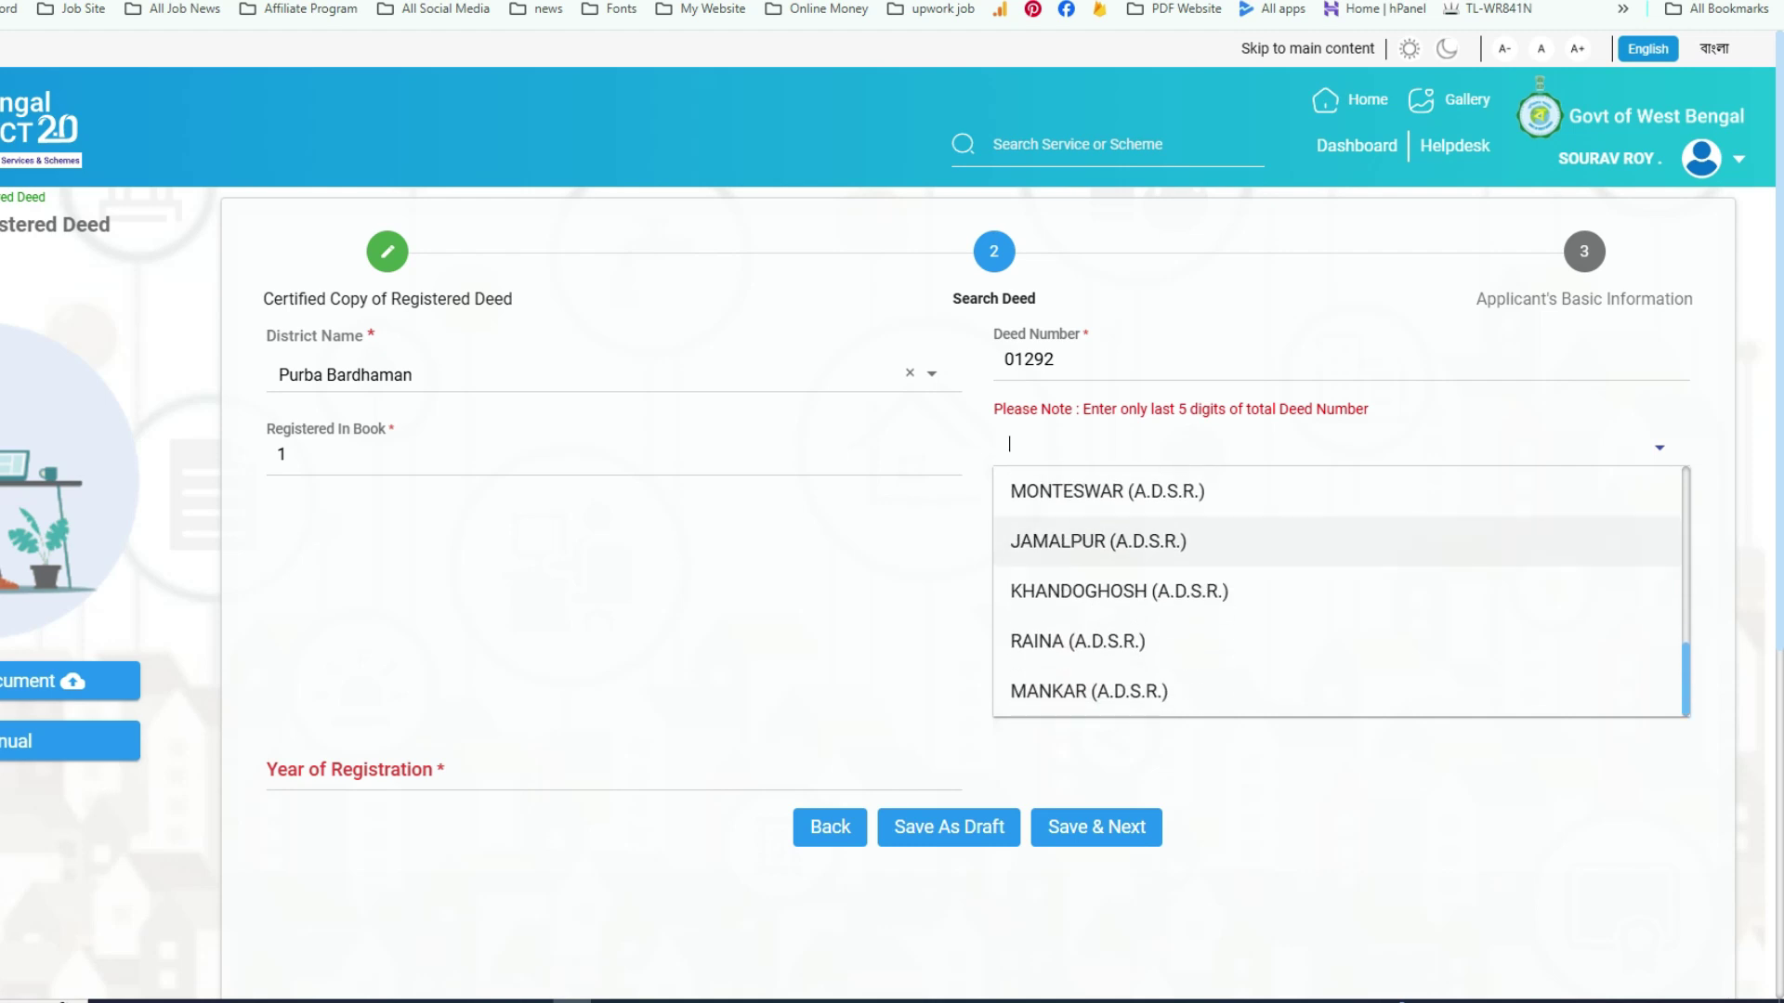
pyautogui.press('Return')
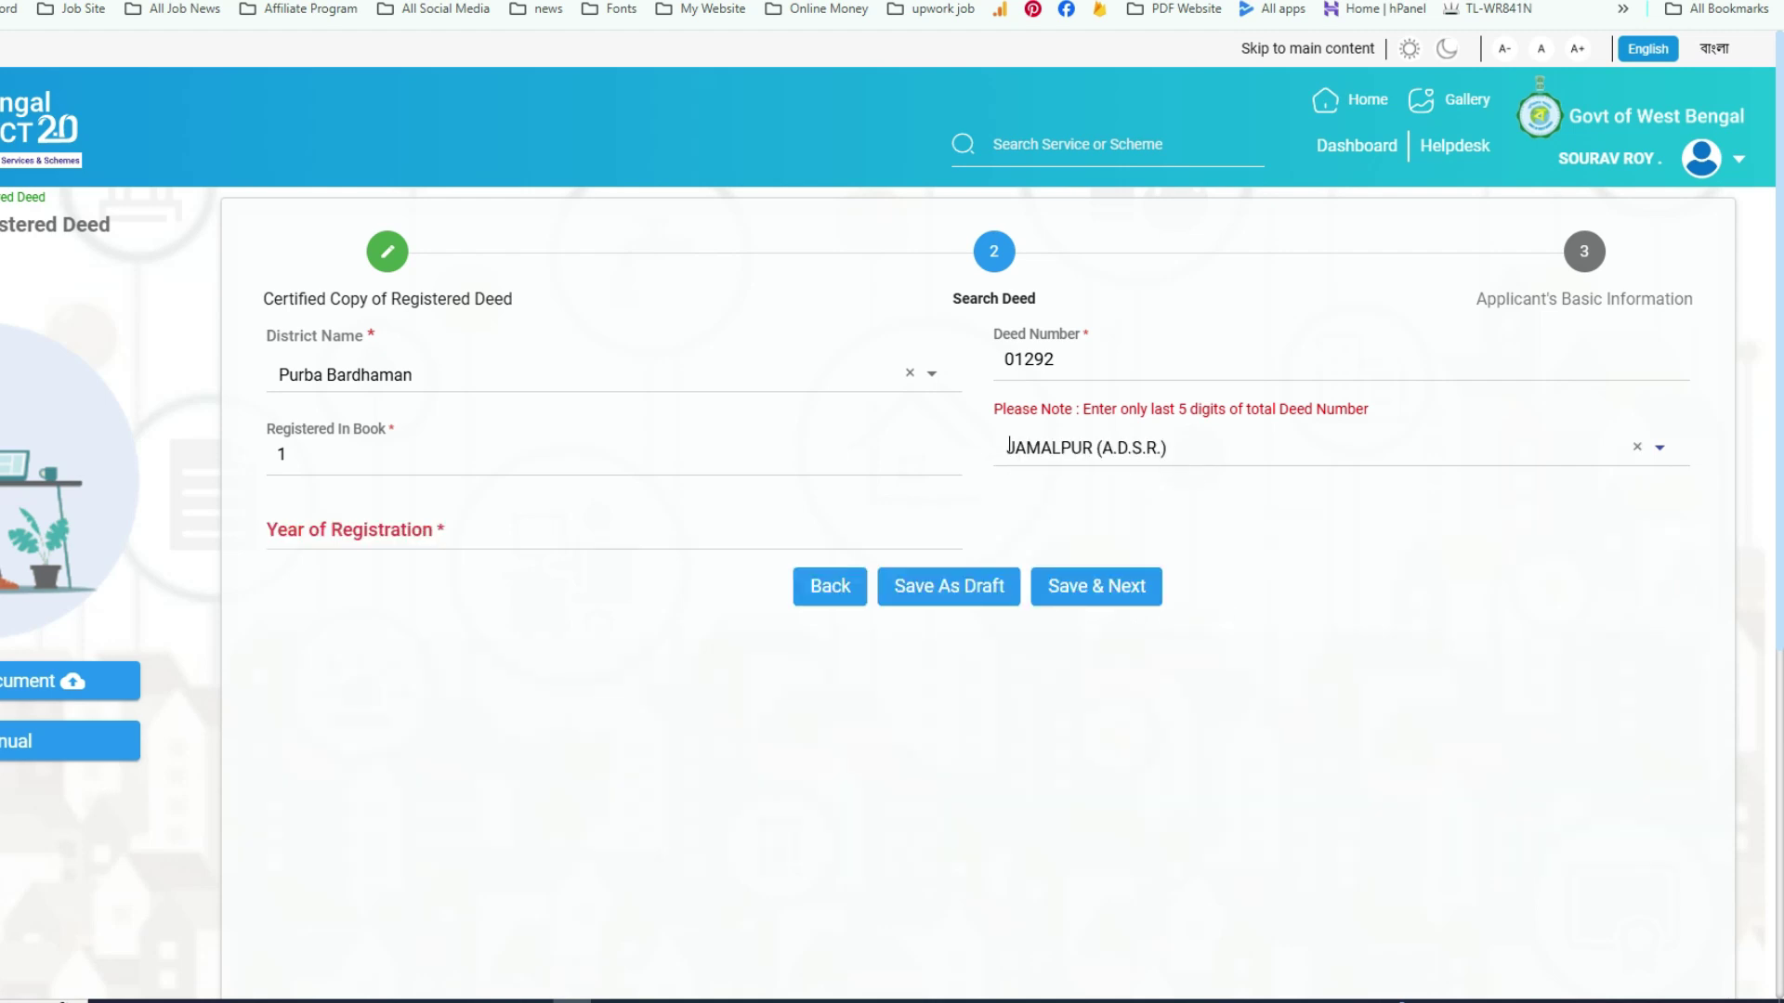
pyautogui.press('Tab')
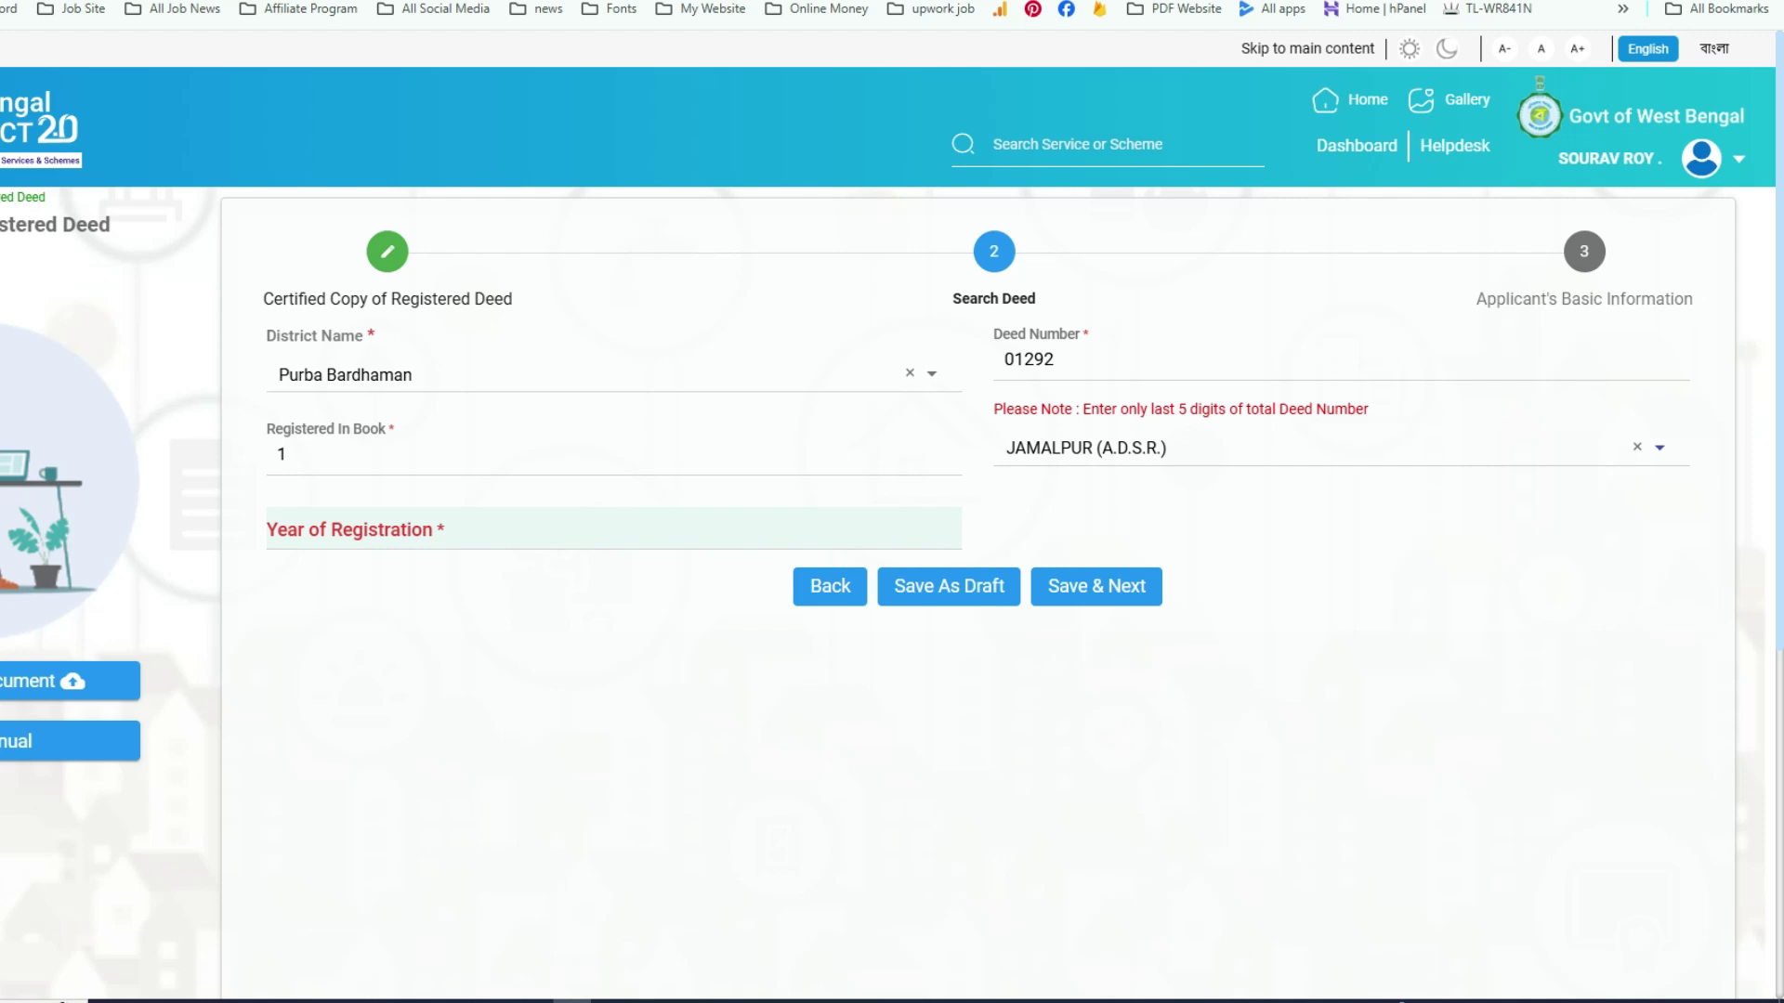
pyautogui.click(271, 522)
pyautogui.write('1998')
pyautogui.press('BackSpace')
pyautogui.press('BackSpace')
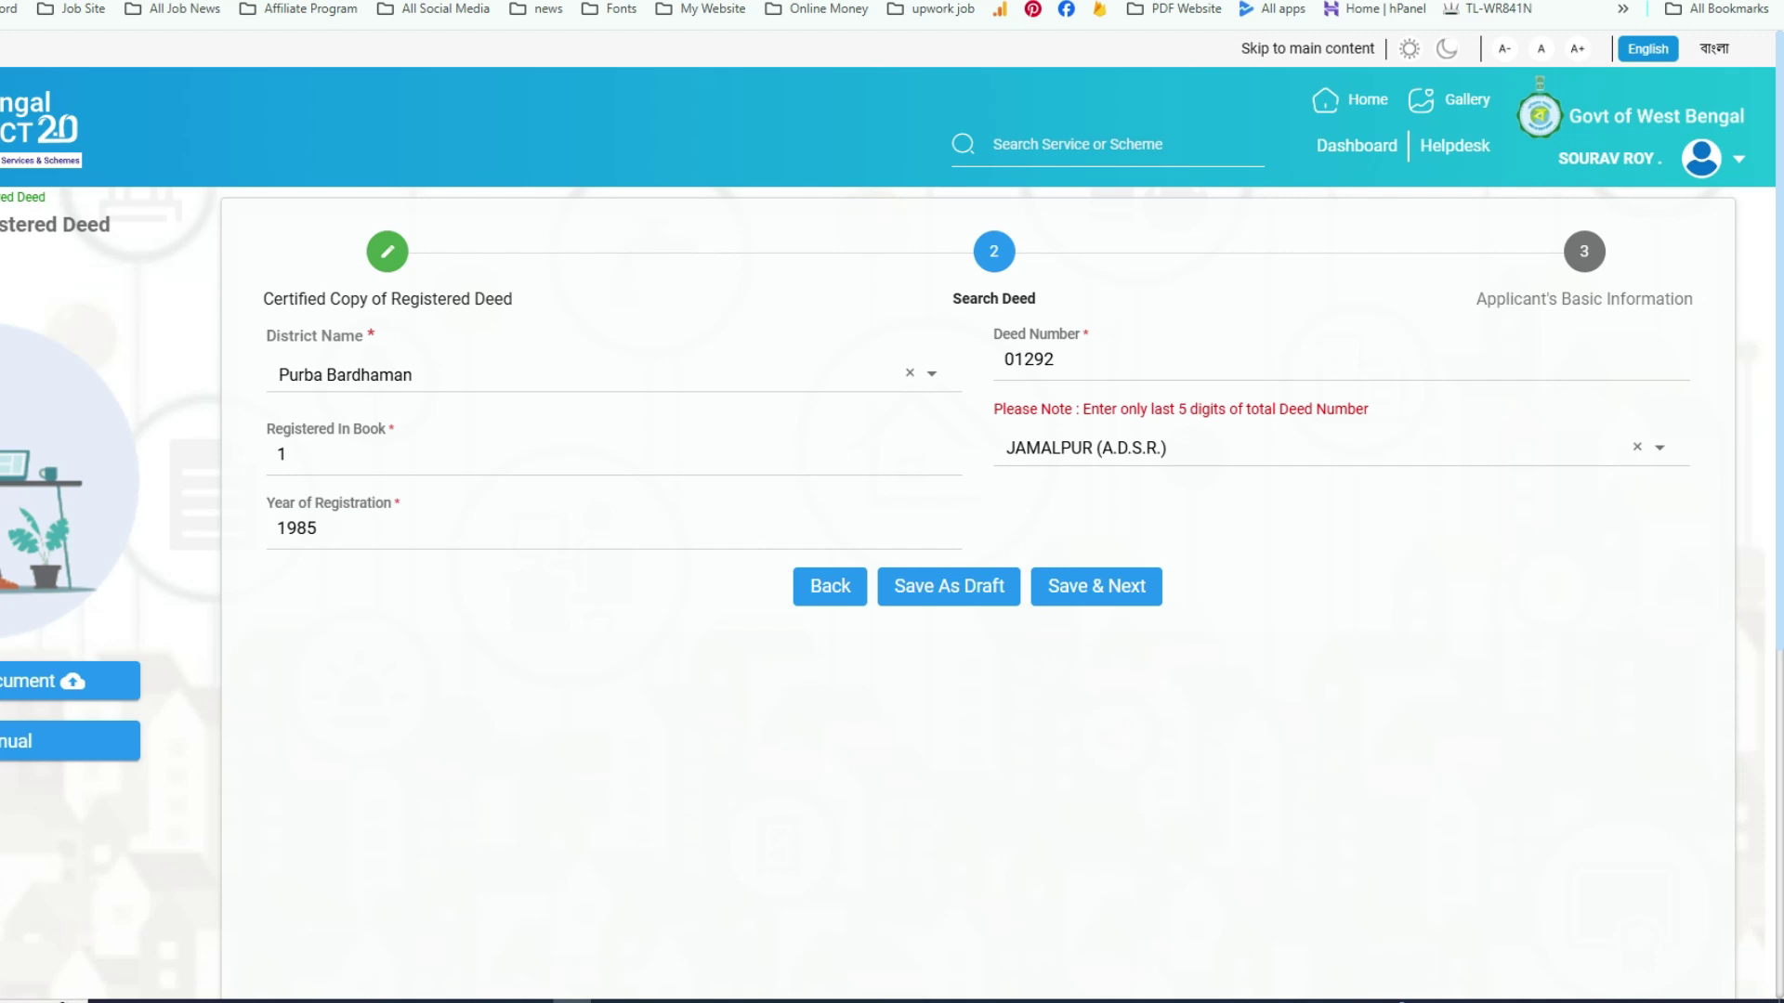
# - Save the deed details and set the applicant's salutation to Mr
pyautogui.click(1096, 586)
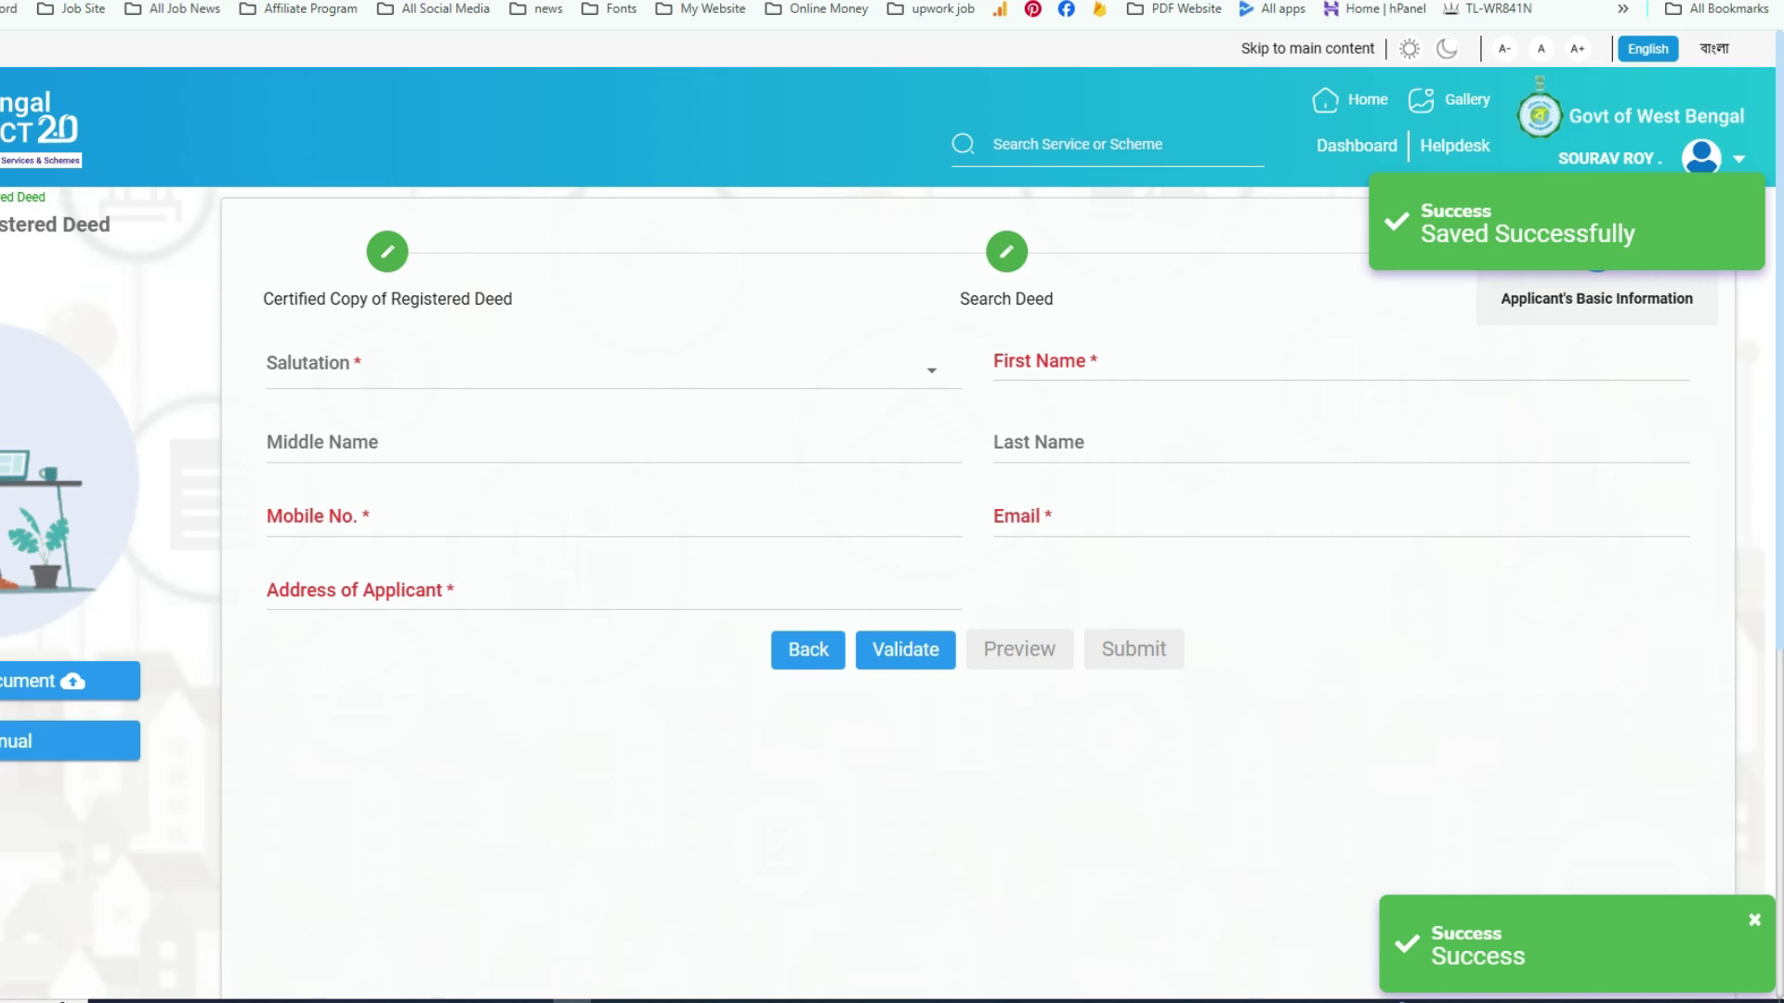
pyautogui.click(595, 367)
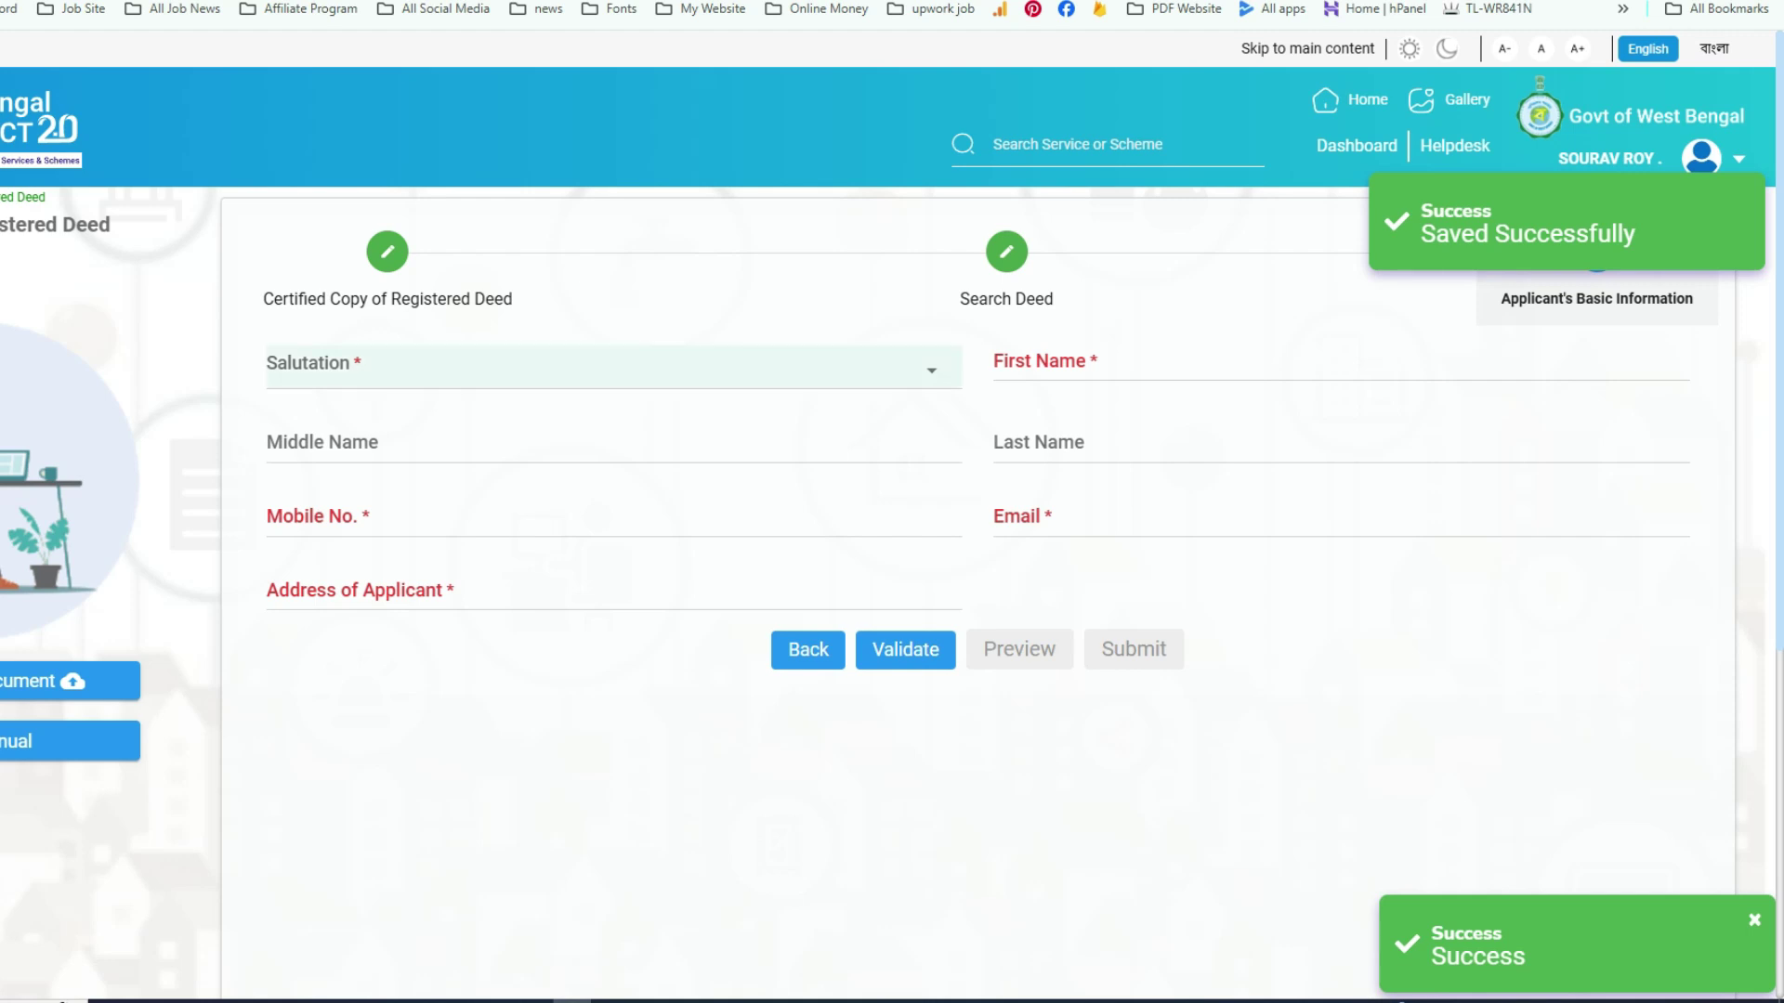
pyautogui.press('Down')
pyautogui.press('Up')
pyautogui.press('Down')
pyautogui.press('Down')
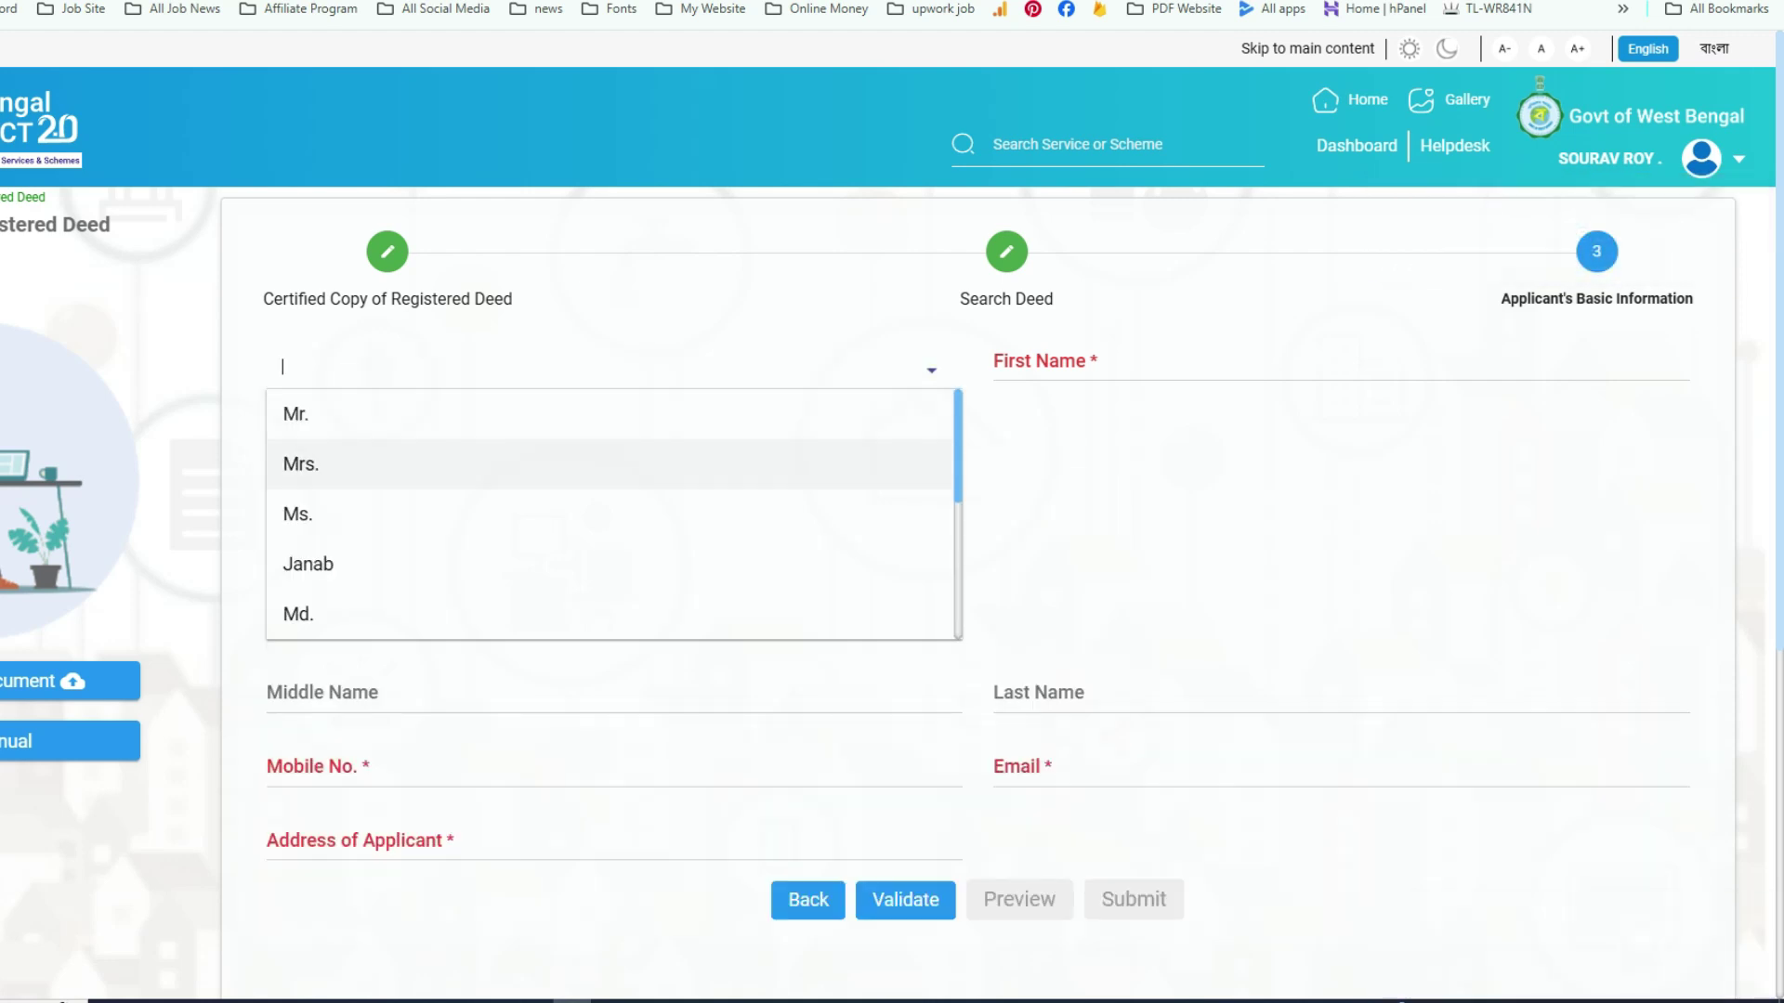
pyautogui.press('Up')
pyautogui.press('Up')
pyautogui.press('Return')
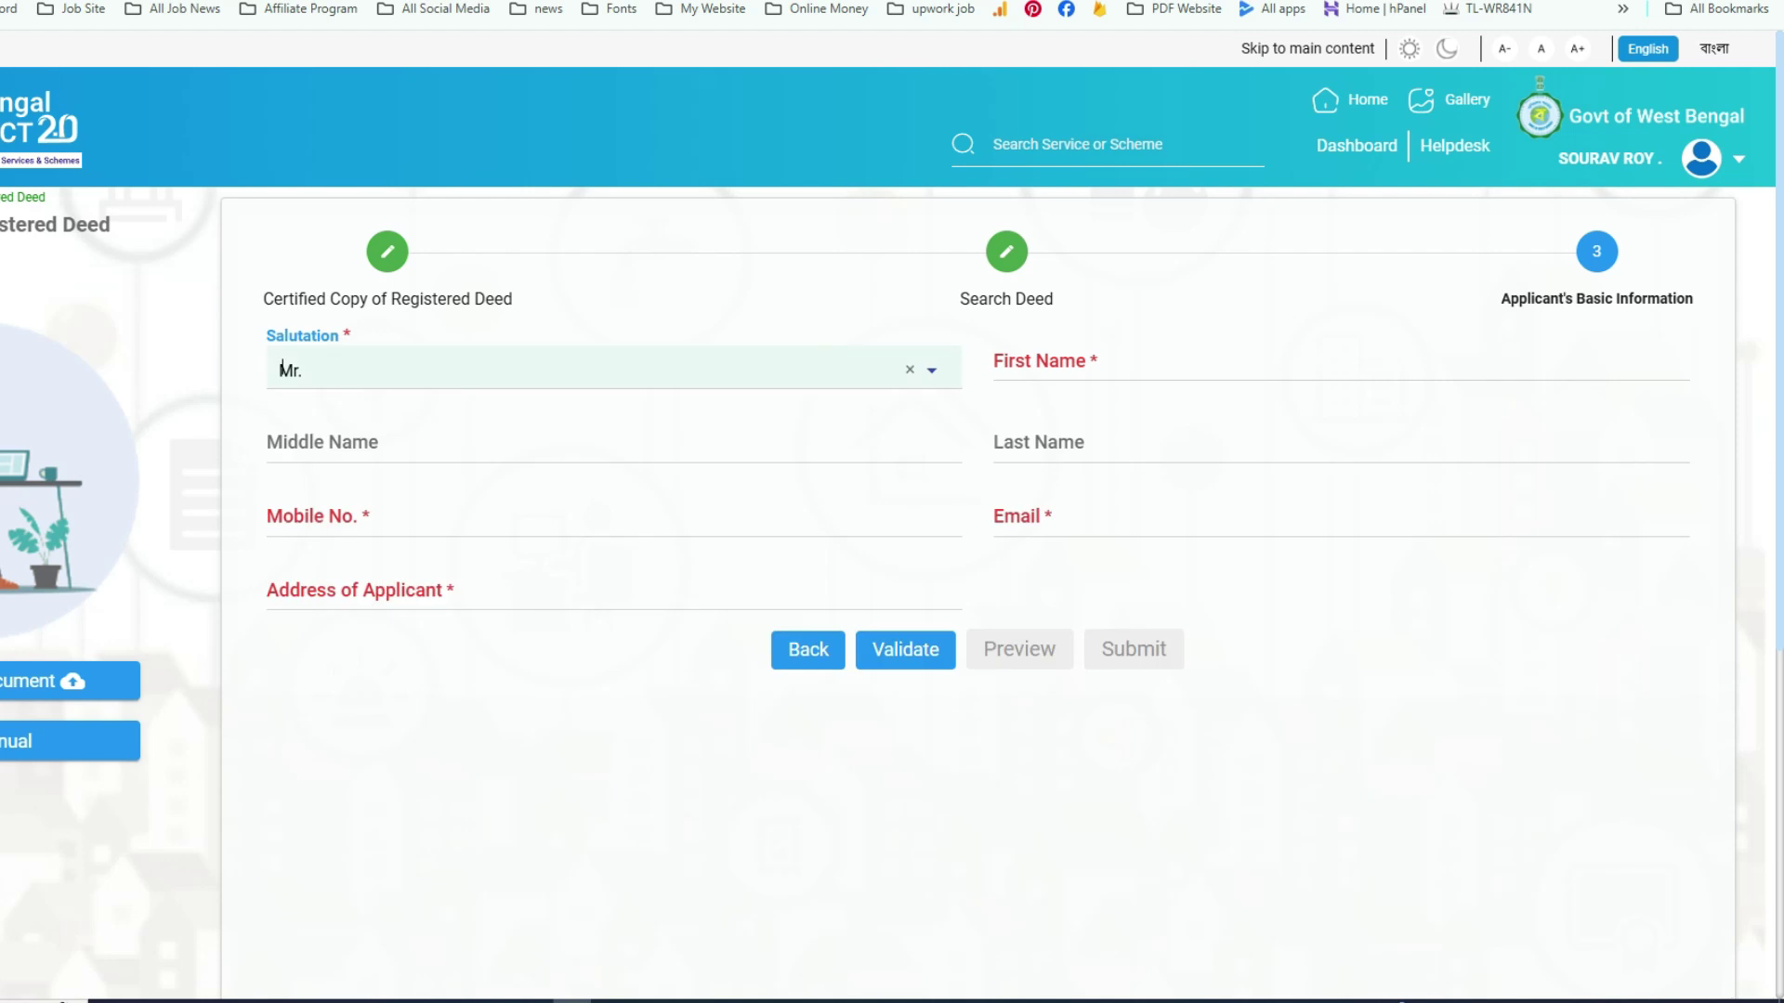
# - Go through the applicant's first, middle and last name fields
pyautogui.click(1338, 360)
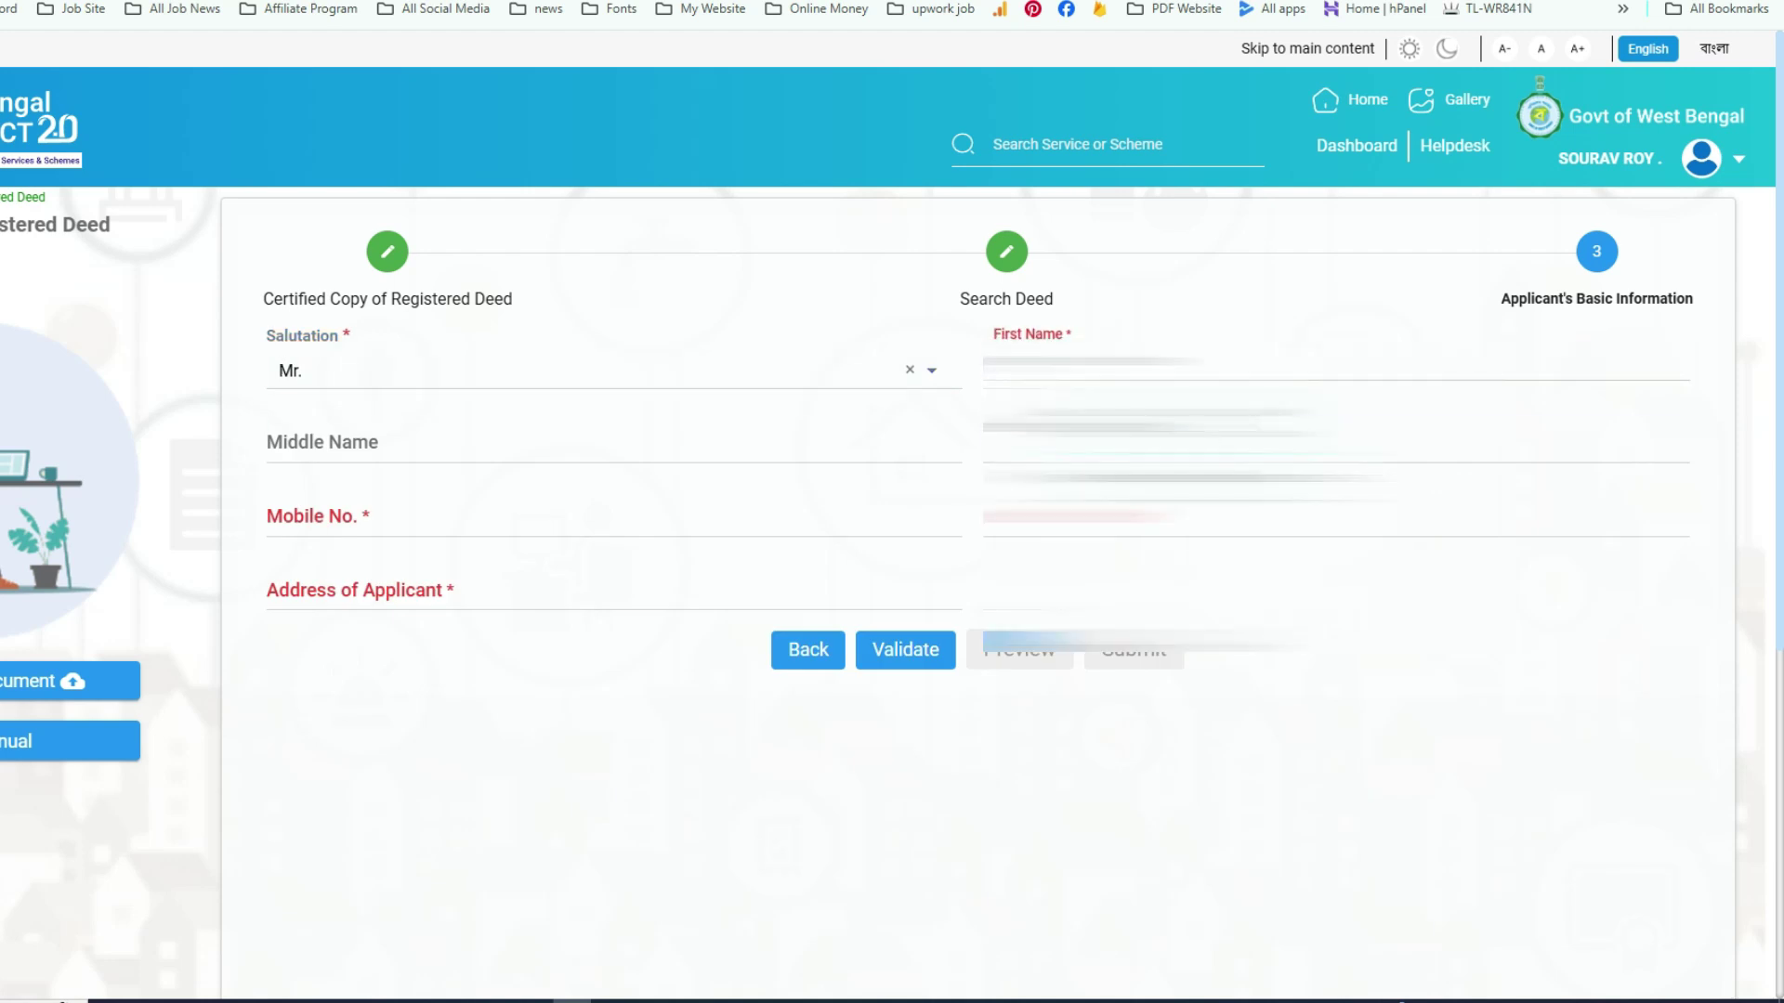
pyautogui.click(613, 443)
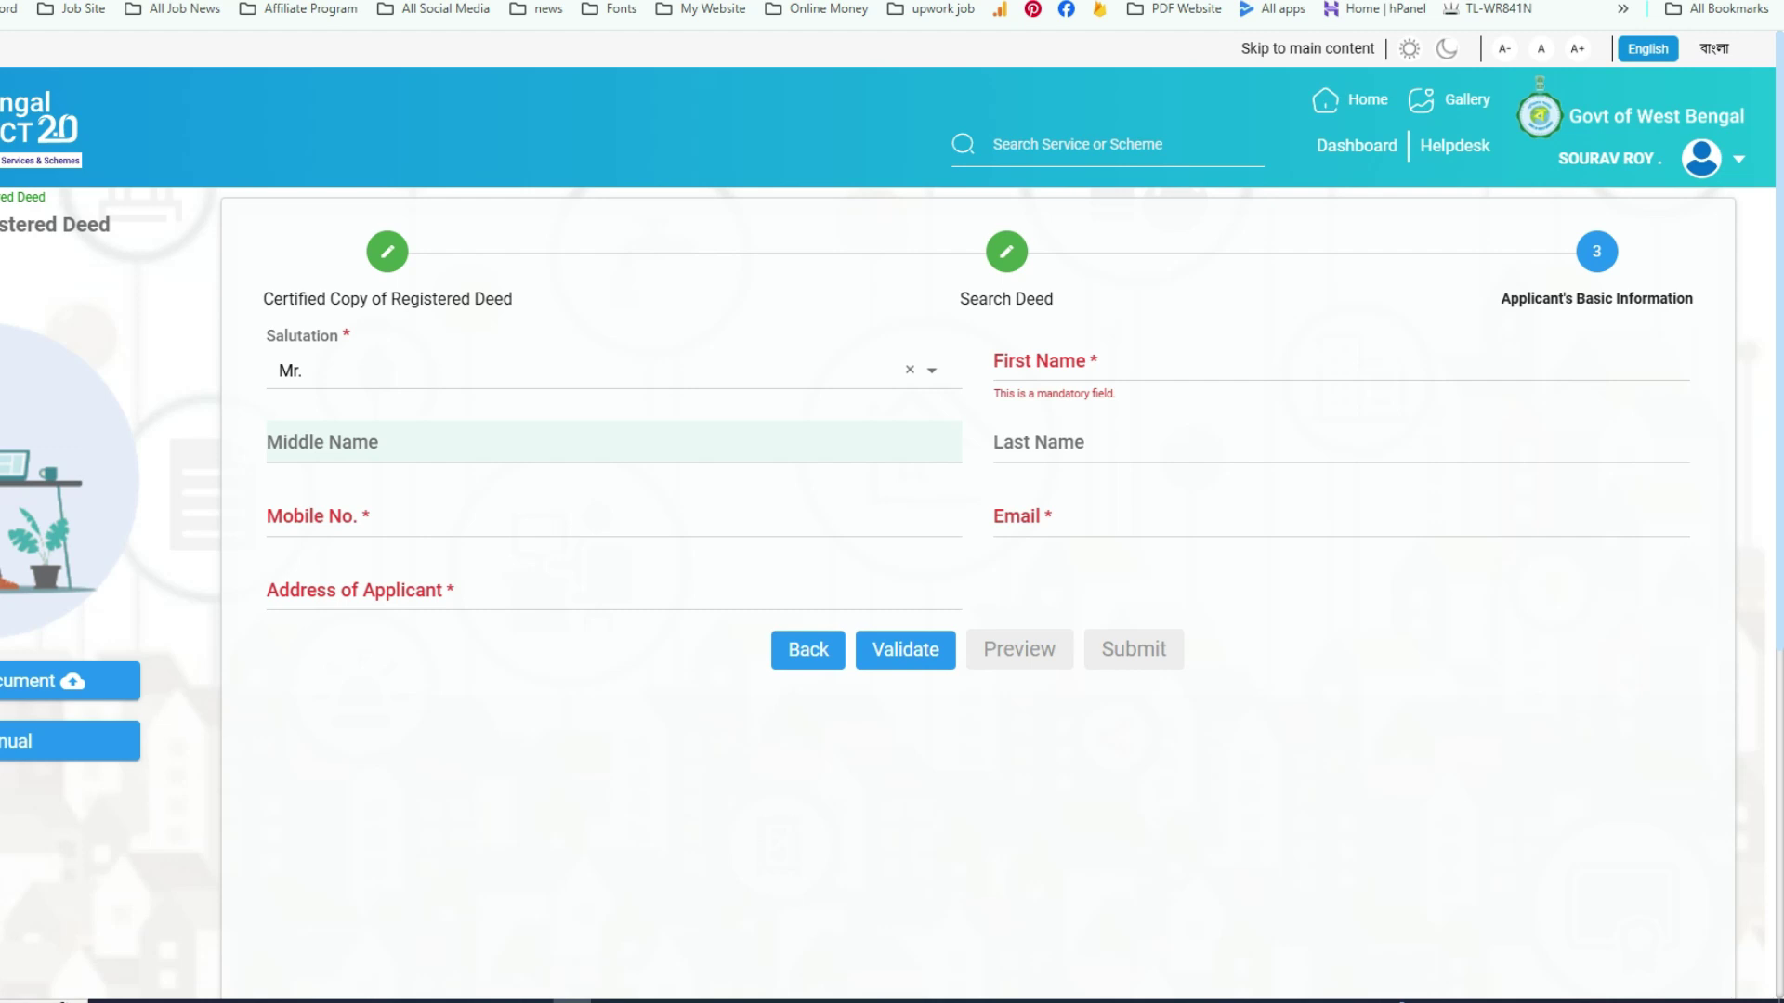
pyautogui.click(1338, 442)
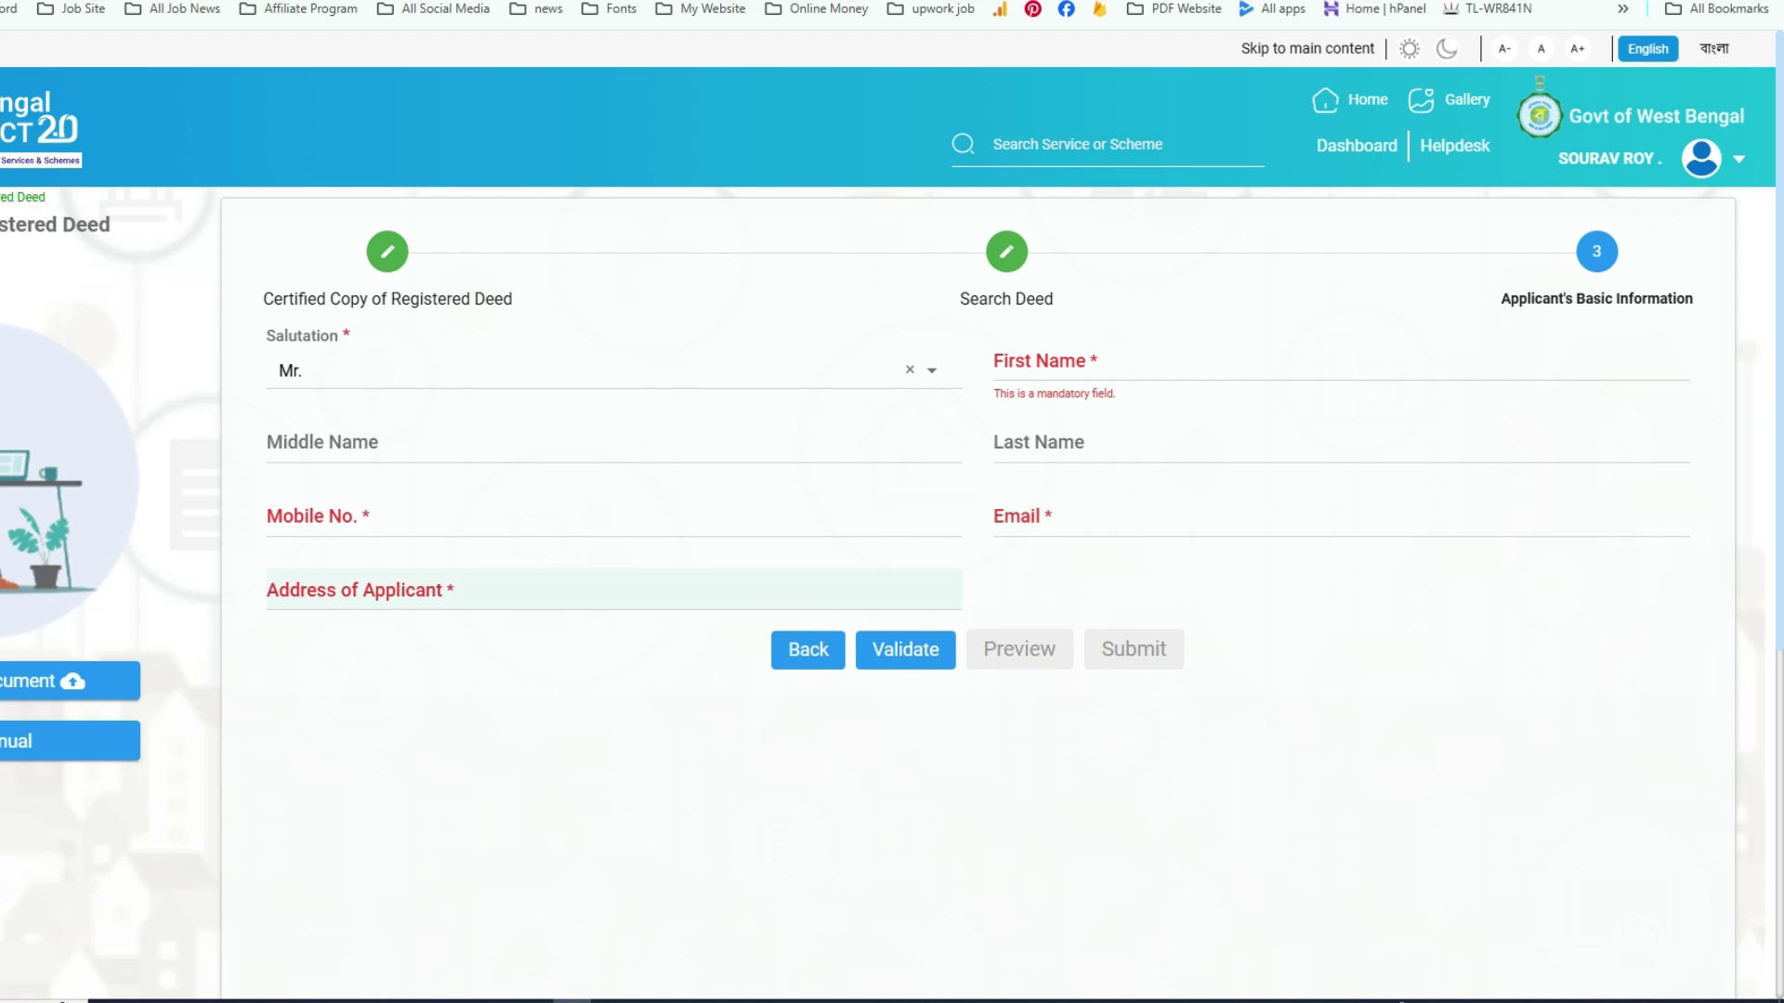
pyautogui.click(613, 590)
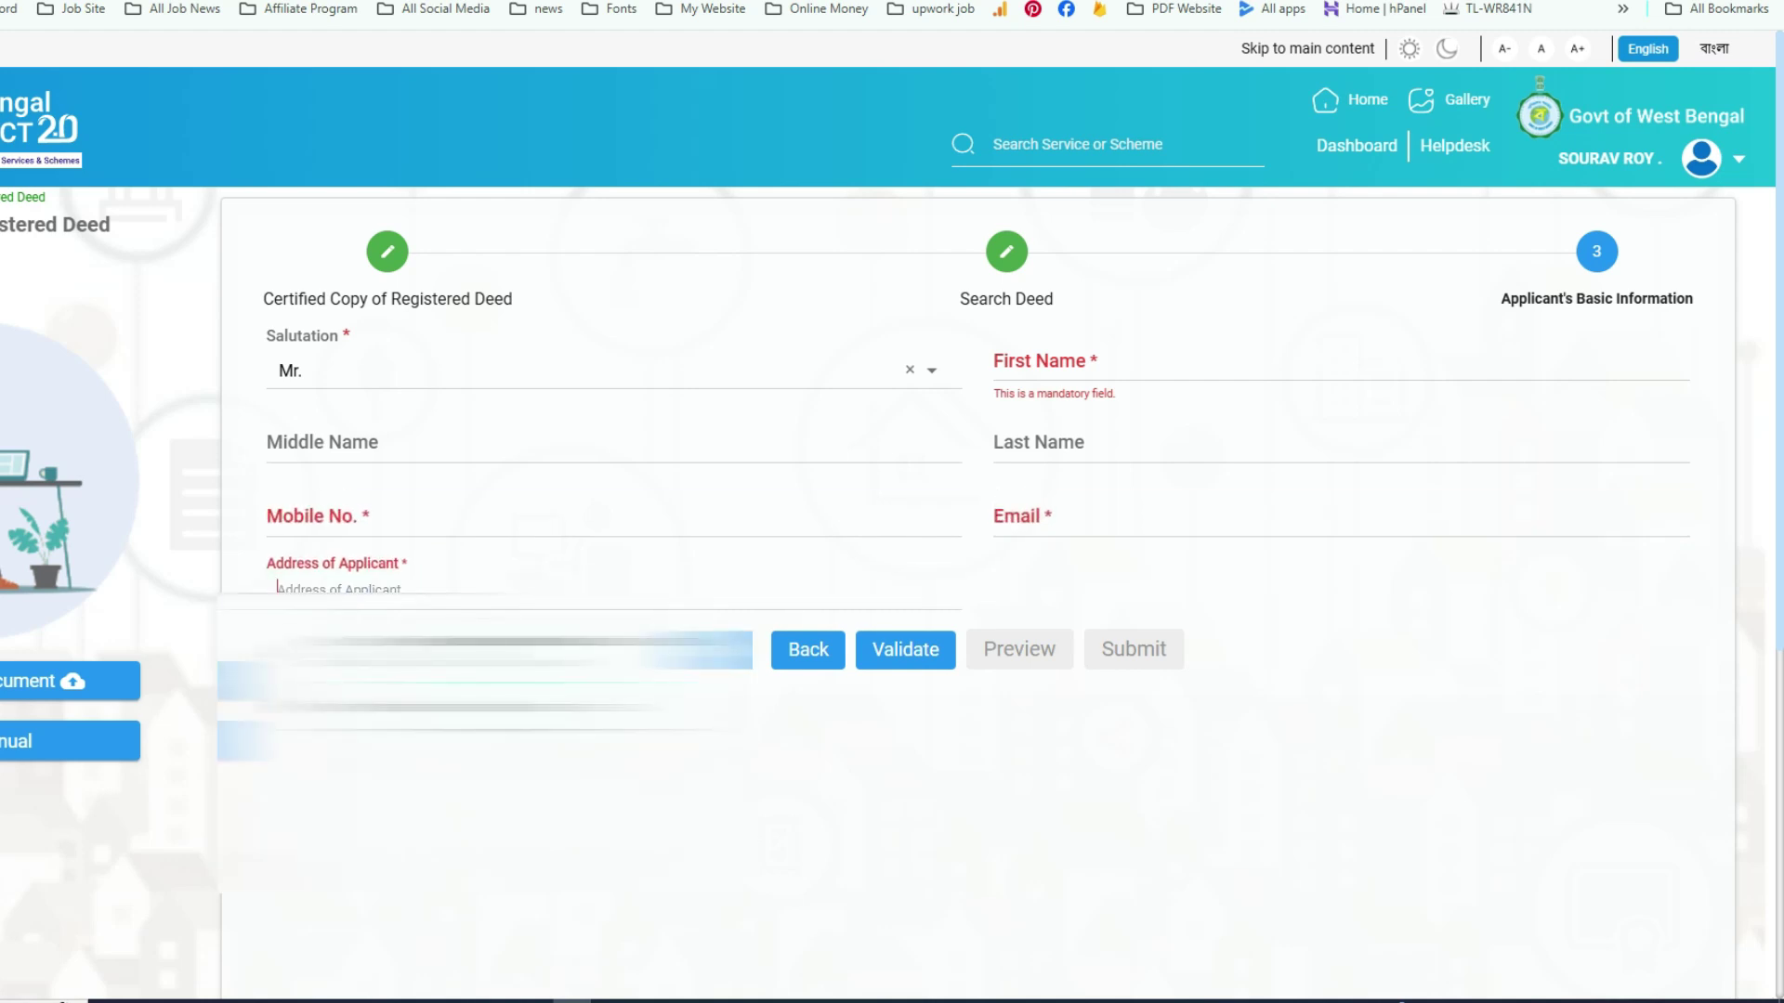
pyautogui.click(1096, 590)
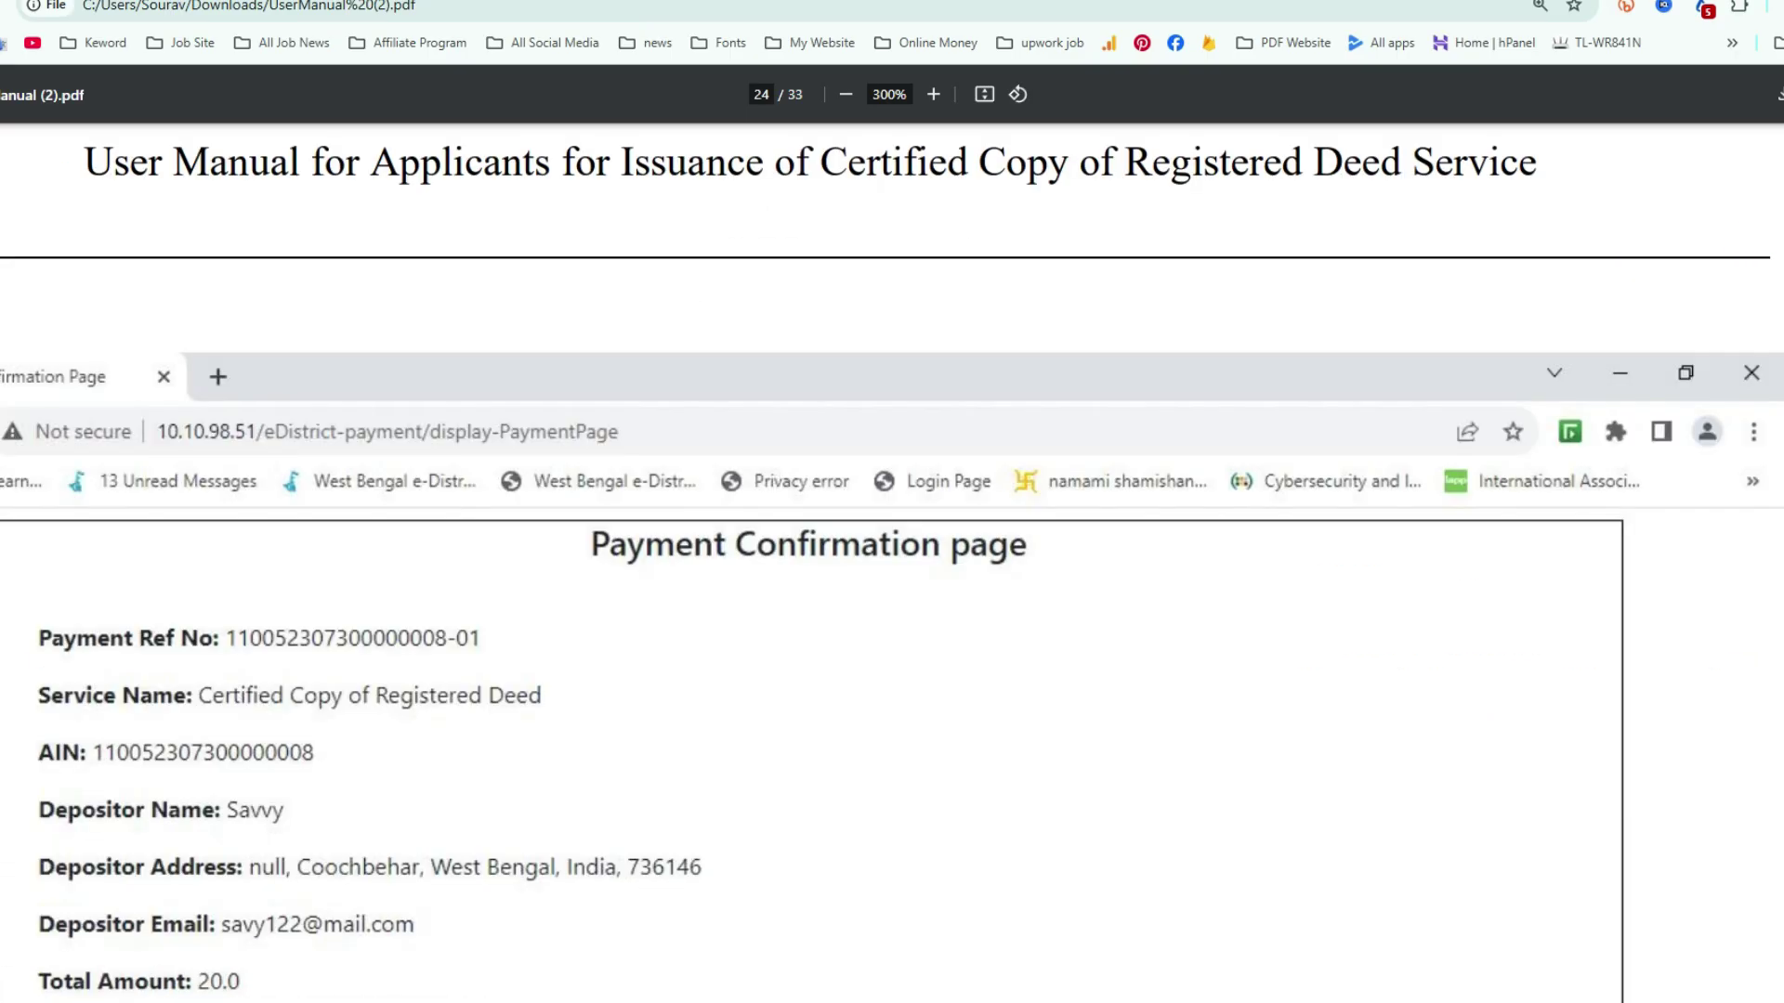
# - Scroll UserManual (2).pdf to page 24, the Payment Confirmation page with the 20.0 total and GRIPS 2.0
pyautogui.scroll(-5, 892, 557)
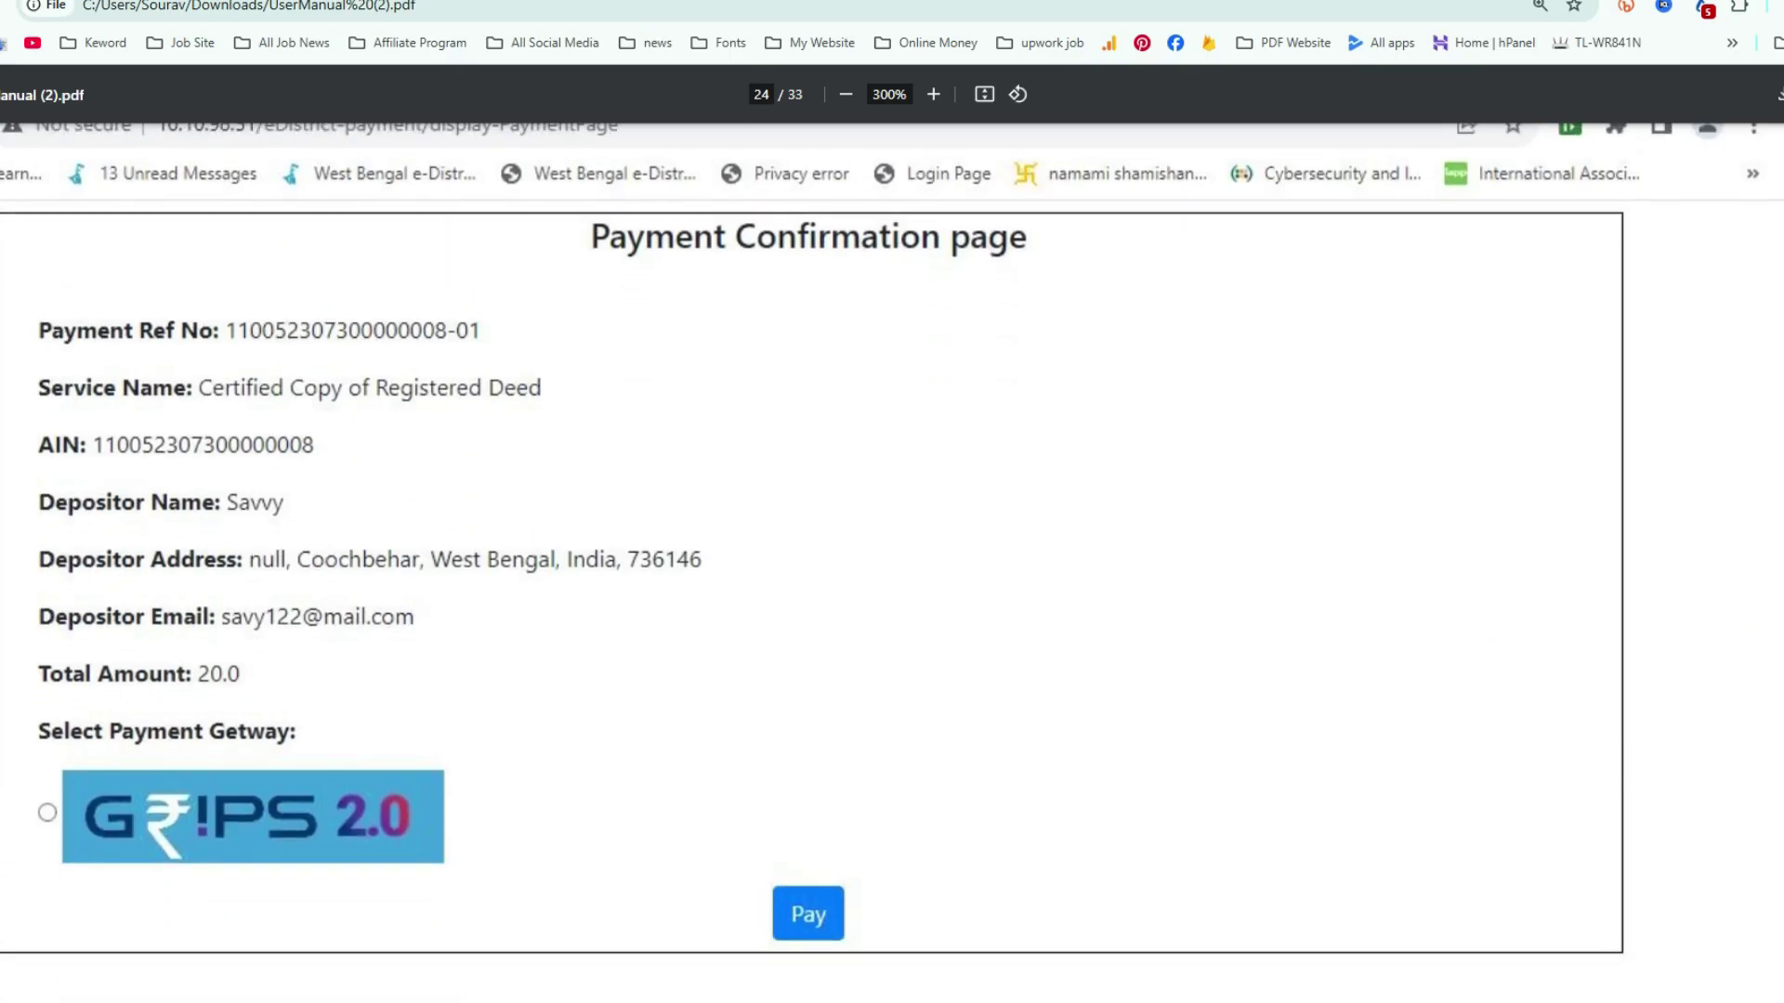